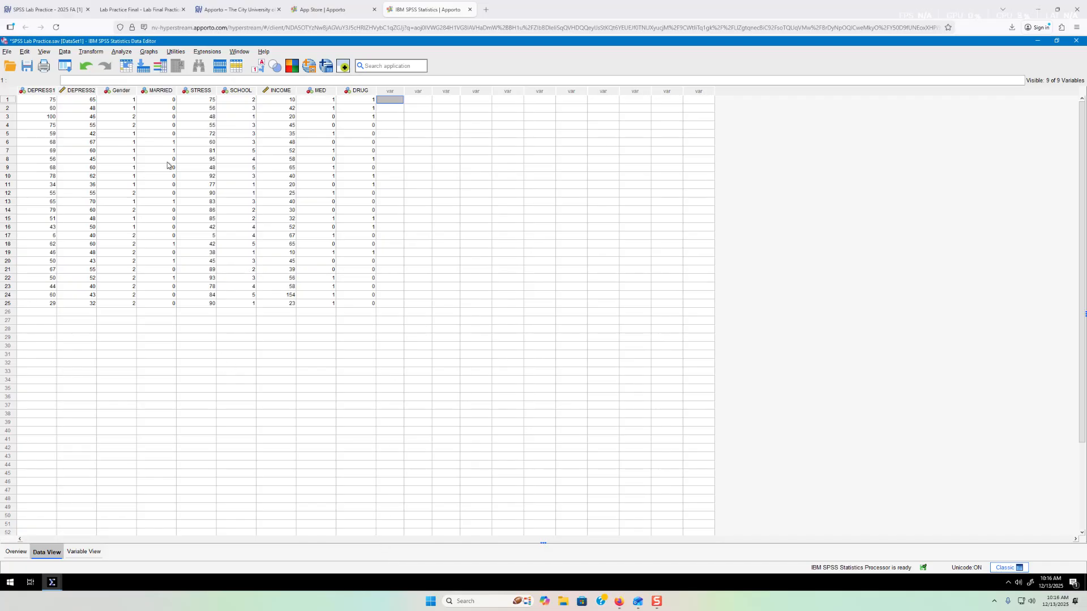
Check lab question 1 in the PDF, then run Descriptives in SPSS on DEPRESS1, STRESS and INCOME, saving standardized values as variables.
left_click(159, 5)
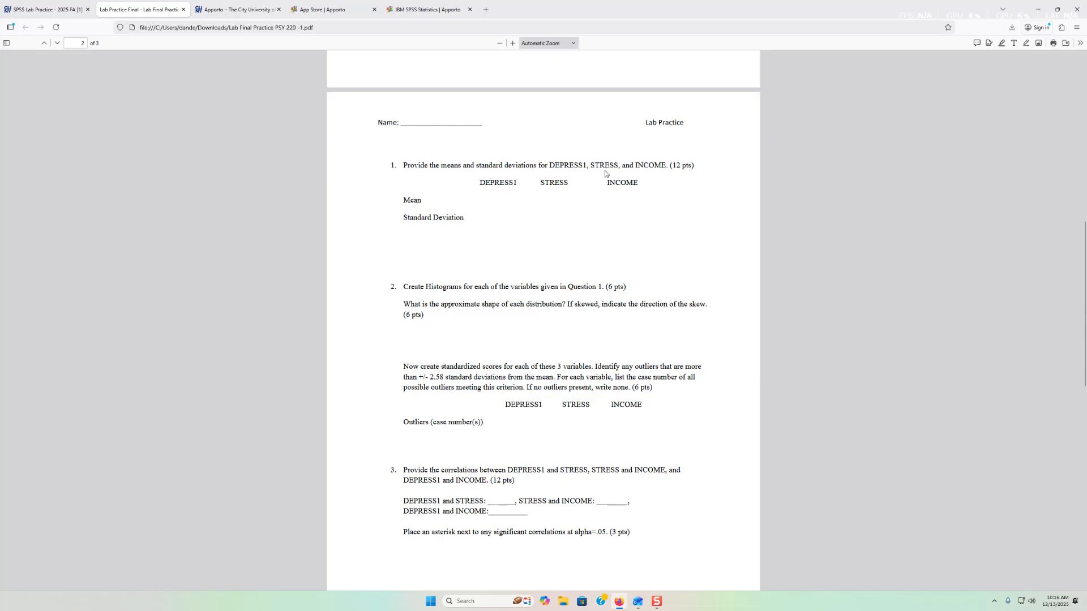
left_click(424, 10)
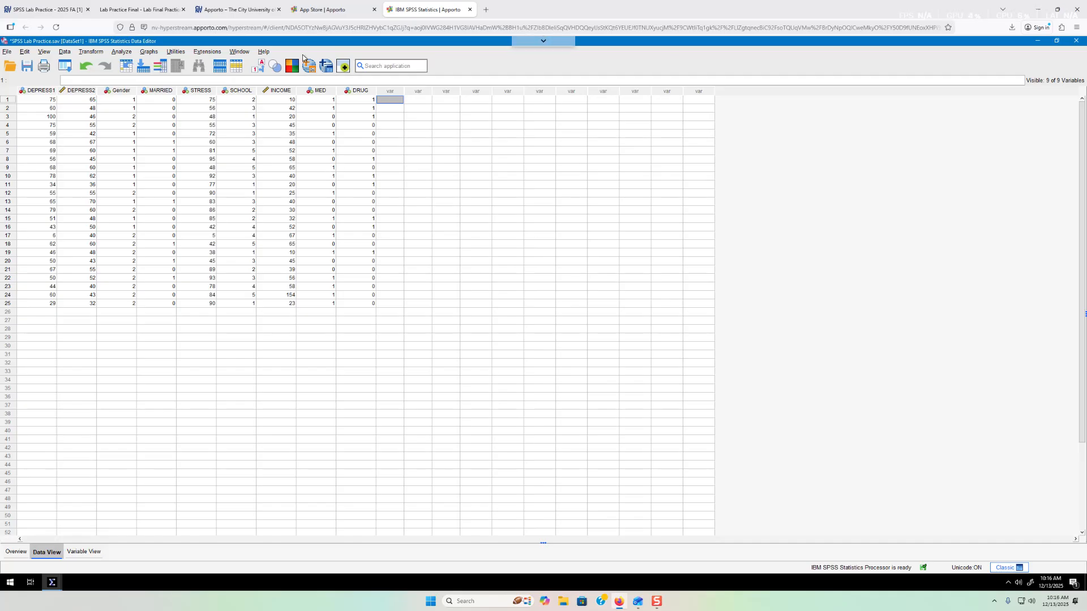
left_click(123, 52)
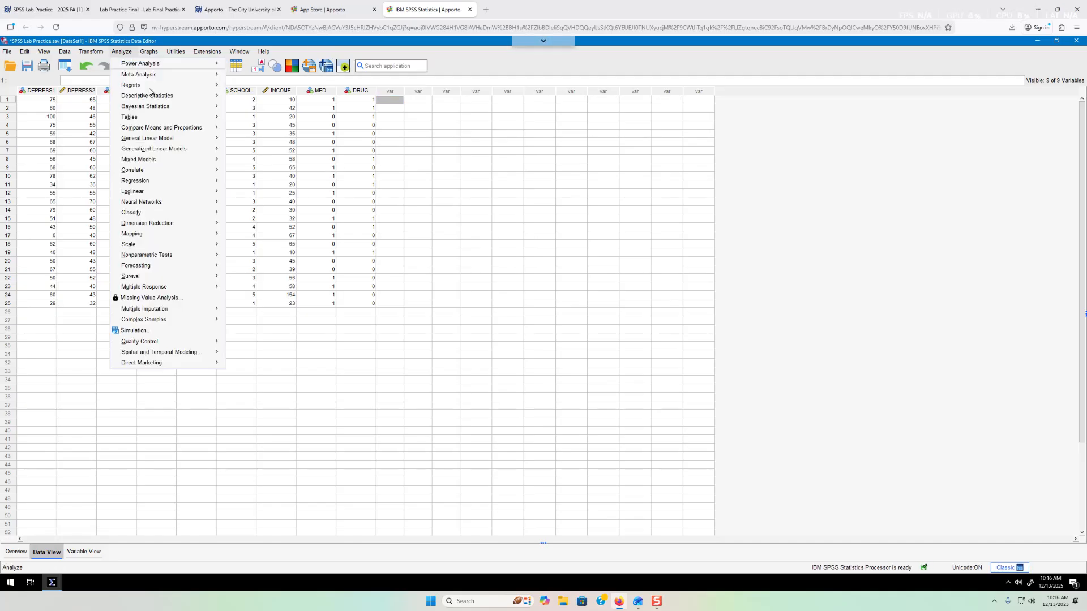
mouse_move(170, 95)
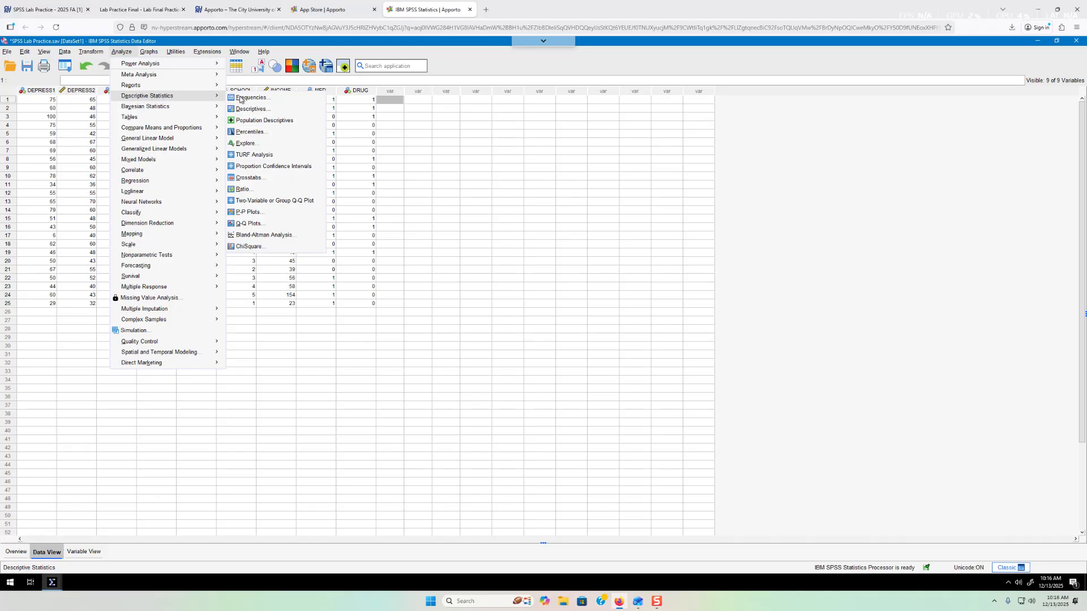
left_click(283, 111)
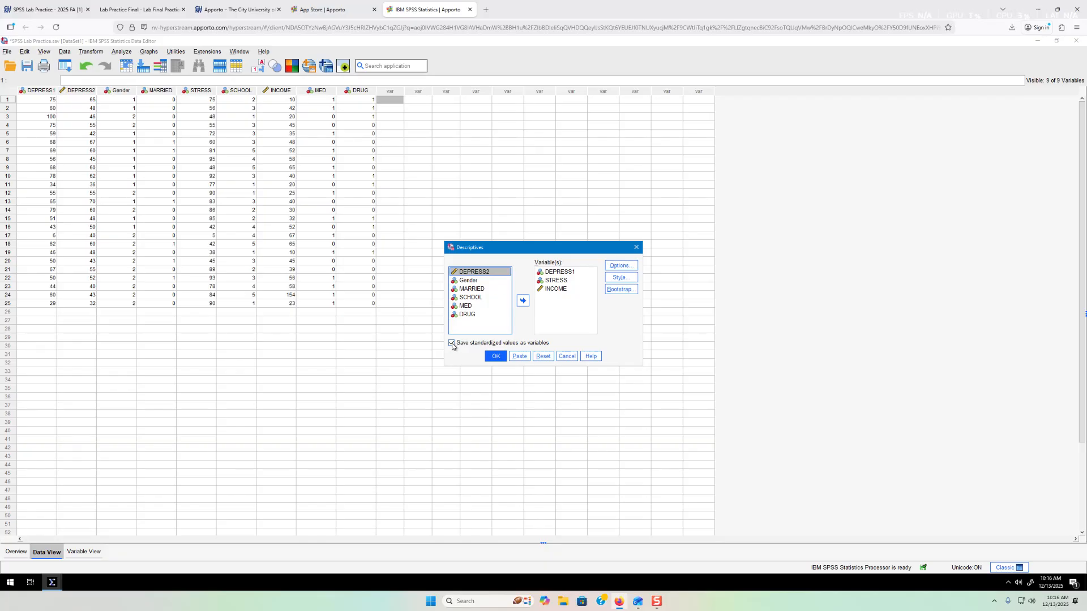
left_click(494, 357)
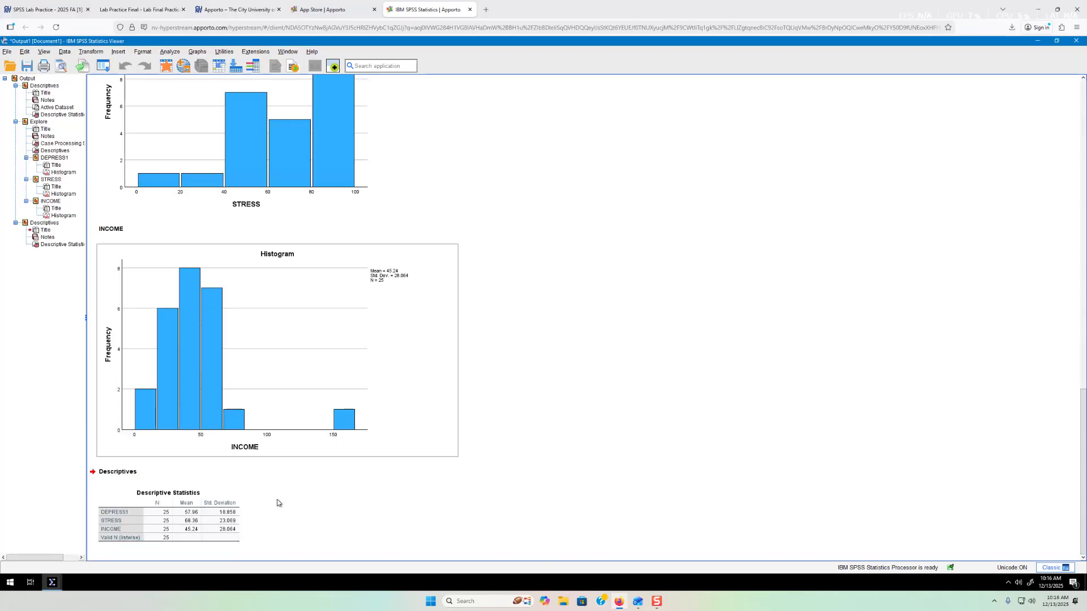
left_click(217, 542)
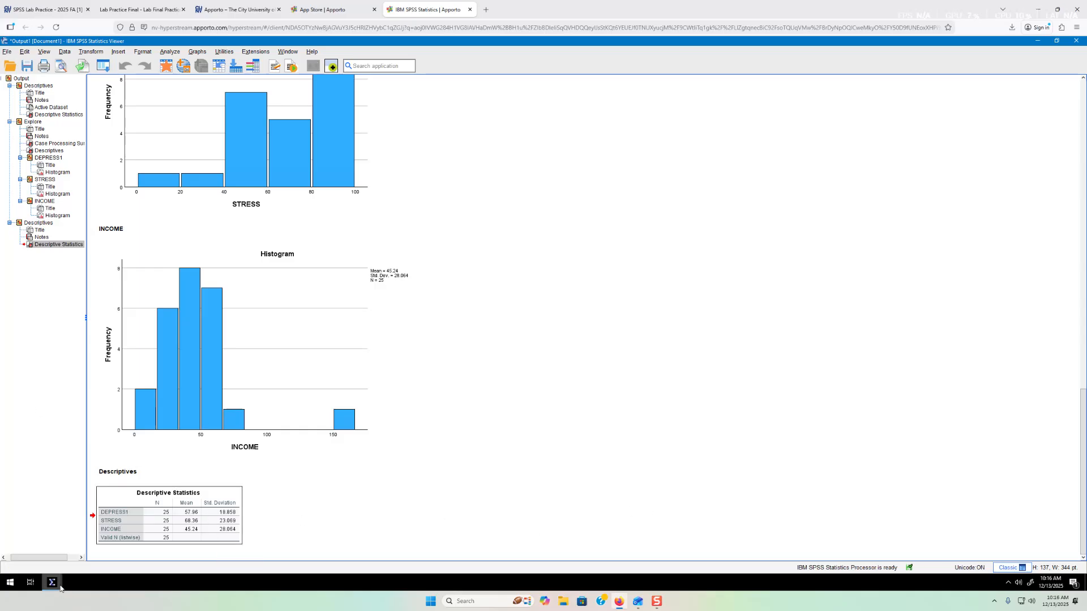
Return to the dataset and examine the new standardized columns ZDEPRESS1, ZSTRESS and ZINCOME.
mouse_move(57, 589)
left_click(138, 543)
left_click(403, 90)
left_click(440, 90)
left_click(488, 91)
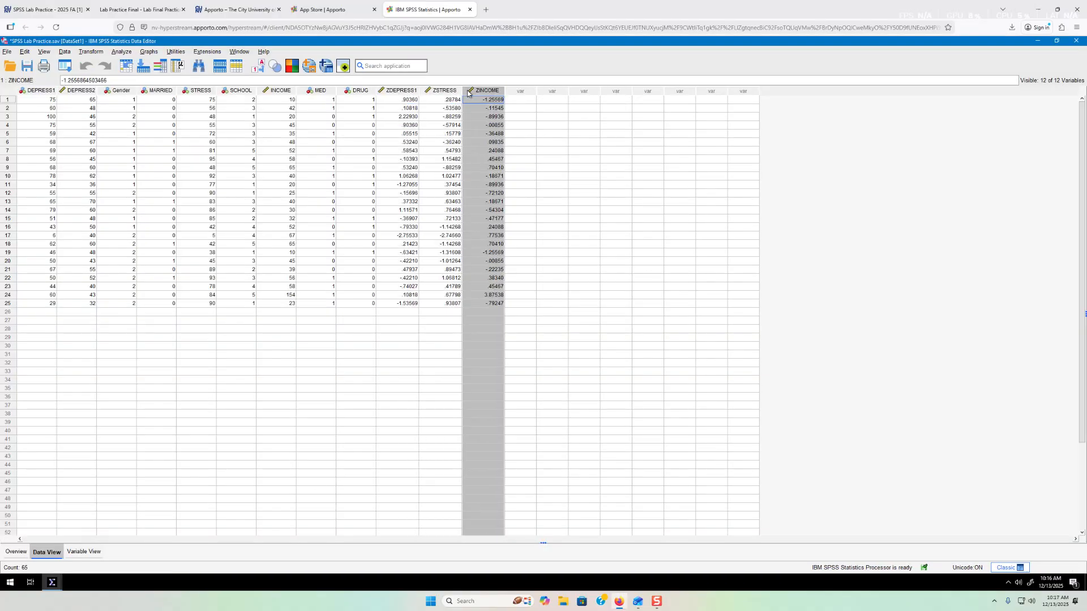
left_click(401, 91)
left_click(456, 92)
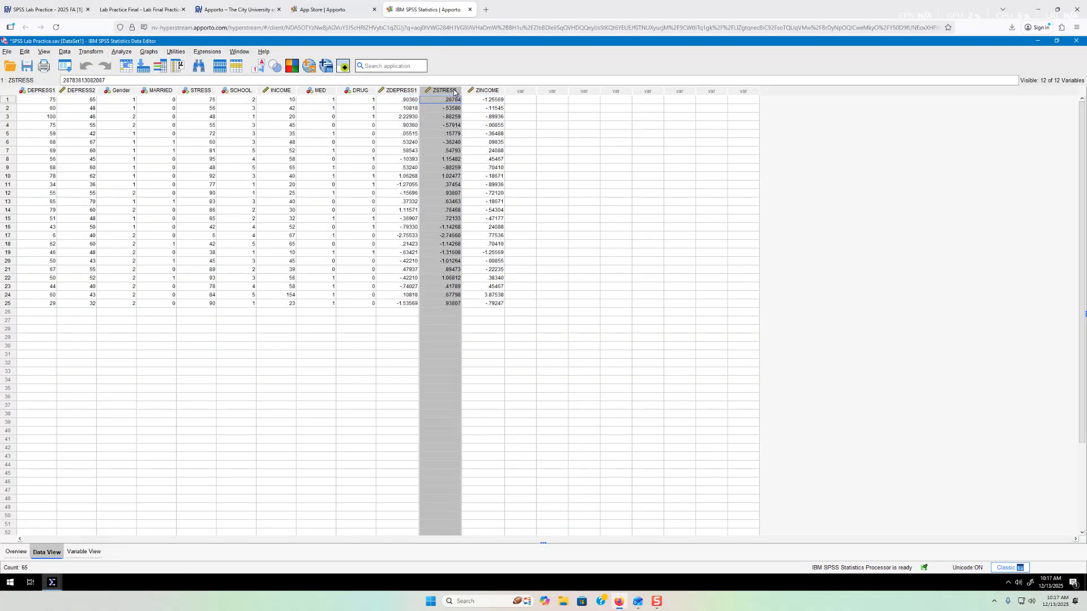
left_click(487, 91)
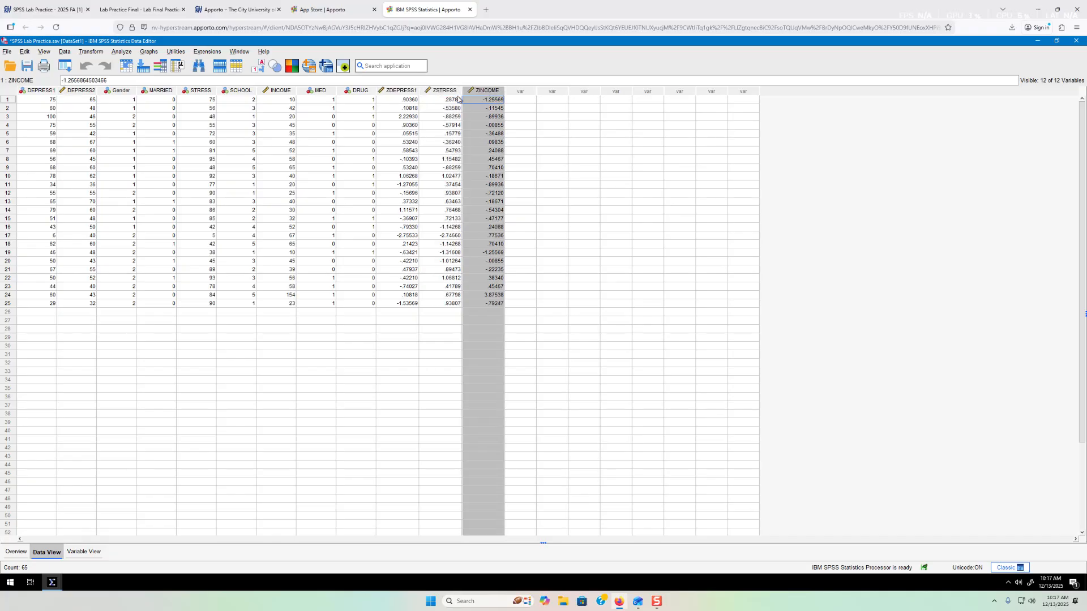
left_click(410, 91)
left_click(614, 151)
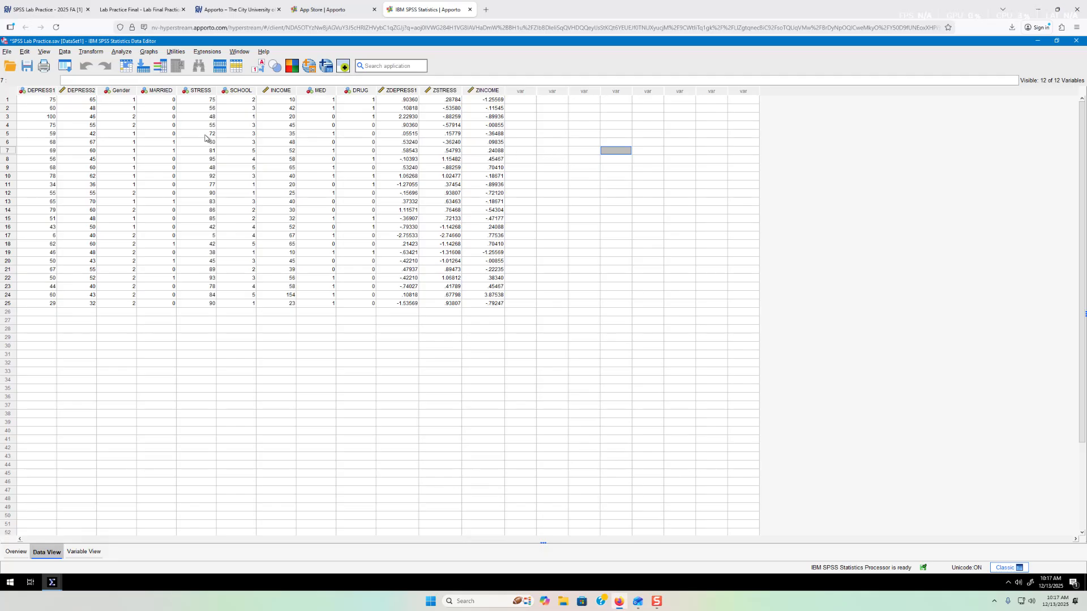
Run Explore on DEPRESS1, STRESS and INCOME, displaying both descriptive statistics and plots, with histograms and no boxplots or stem-and-leaf.
left_click(123, 51)
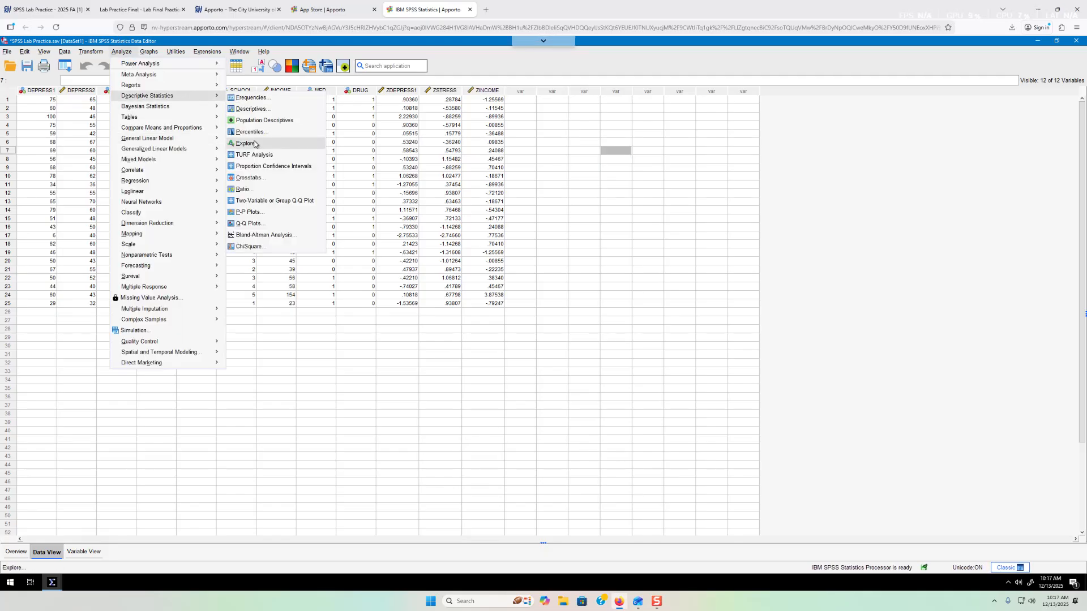
left_click(254, 144)
left_click(595, 277)
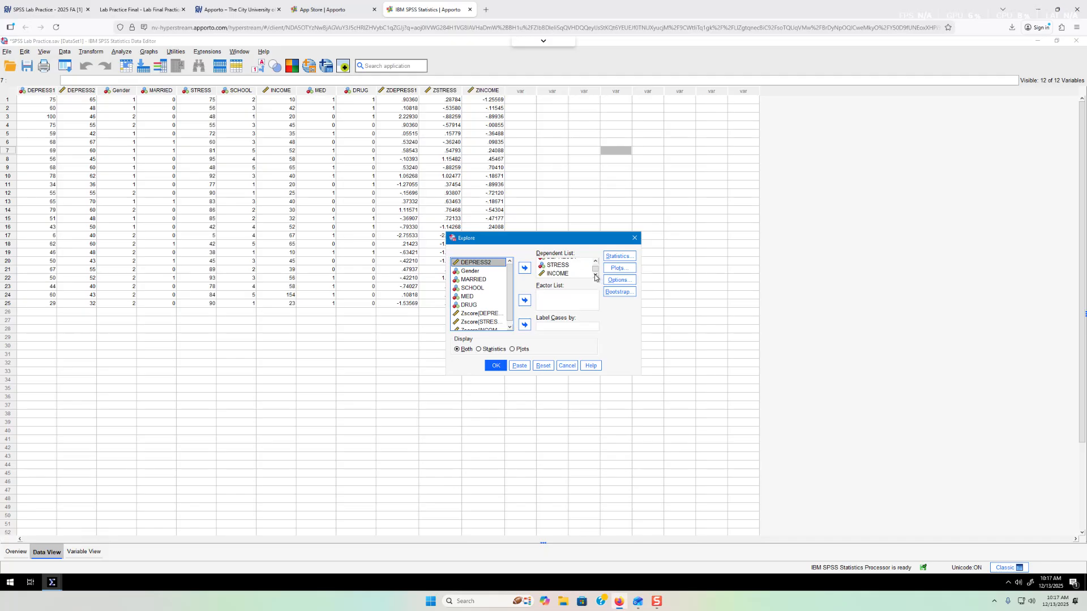
left_click(595, 261)
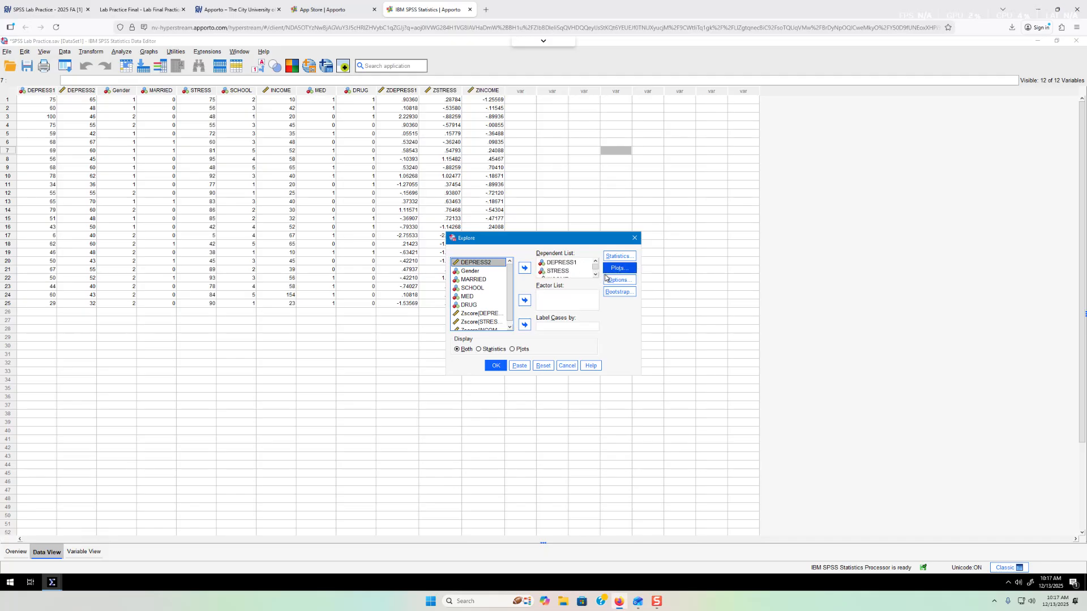
left_click(595, 277)
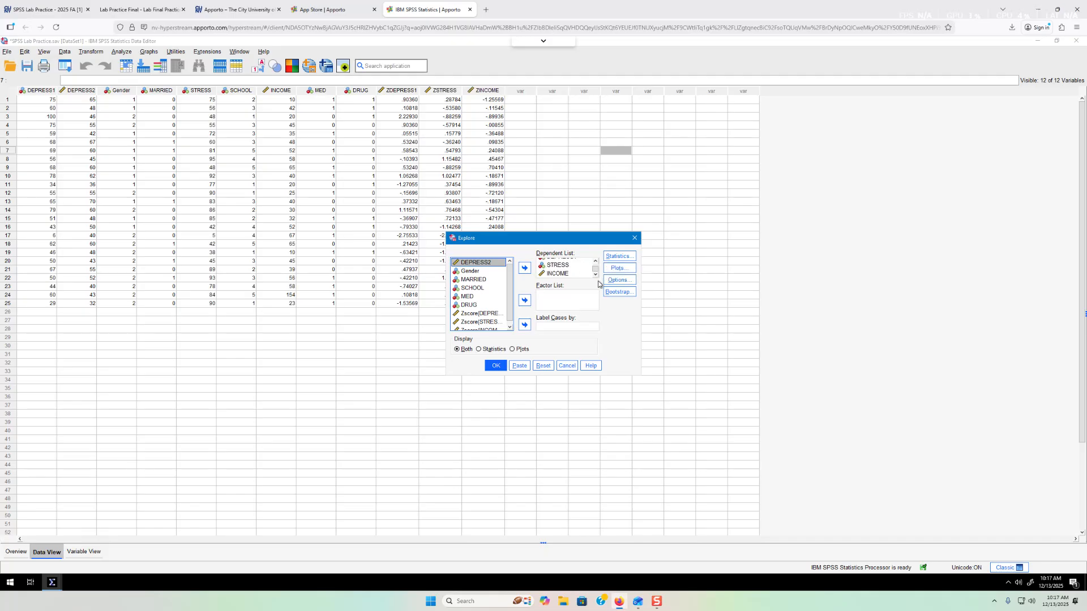
left_click(622, 259)
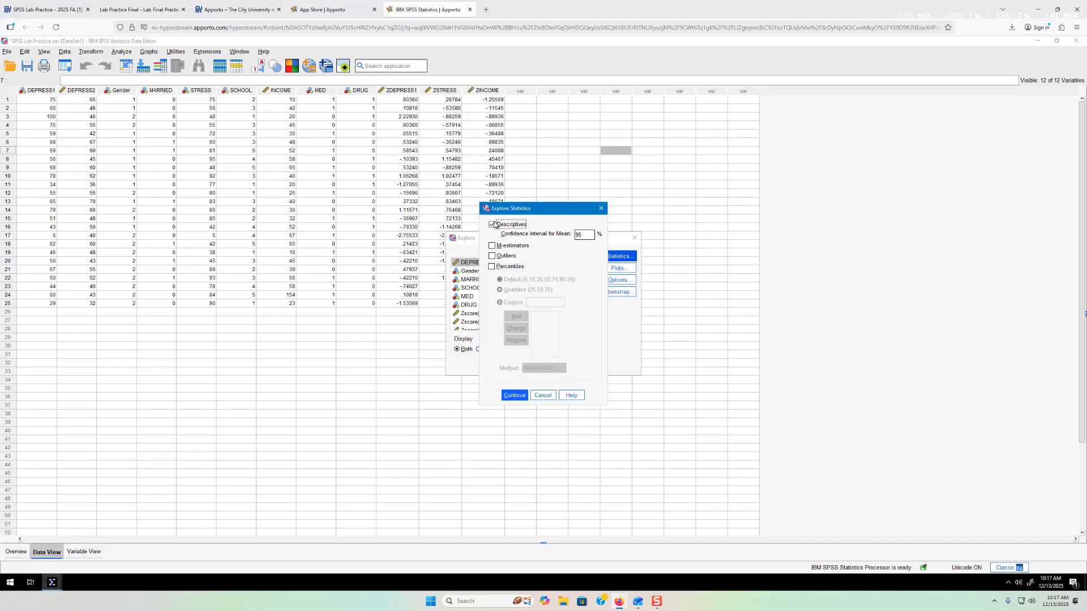
left_click(516, 398)
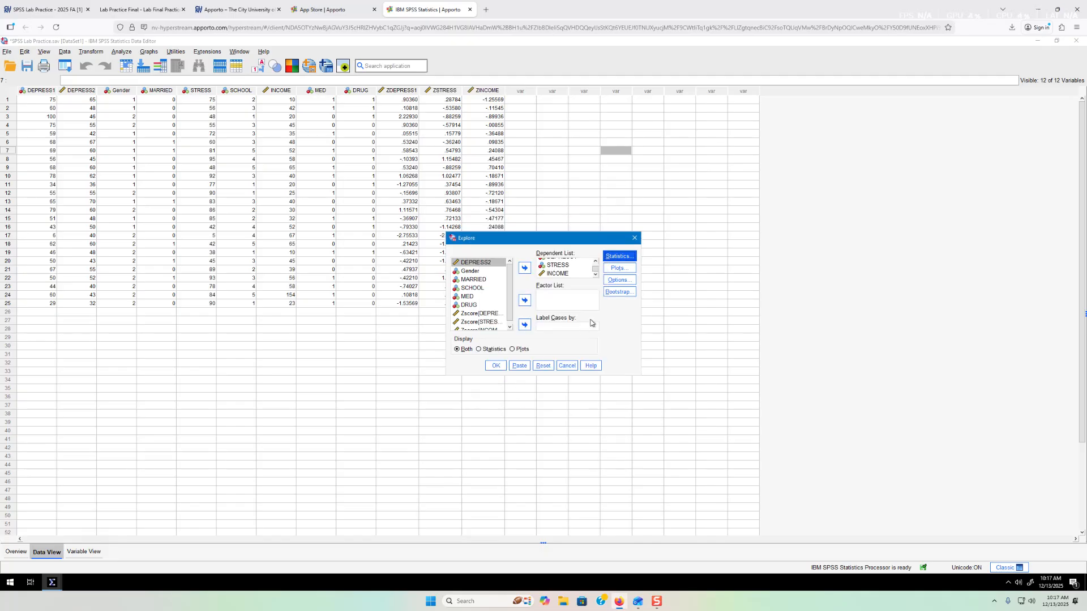
left_click(624, 270)
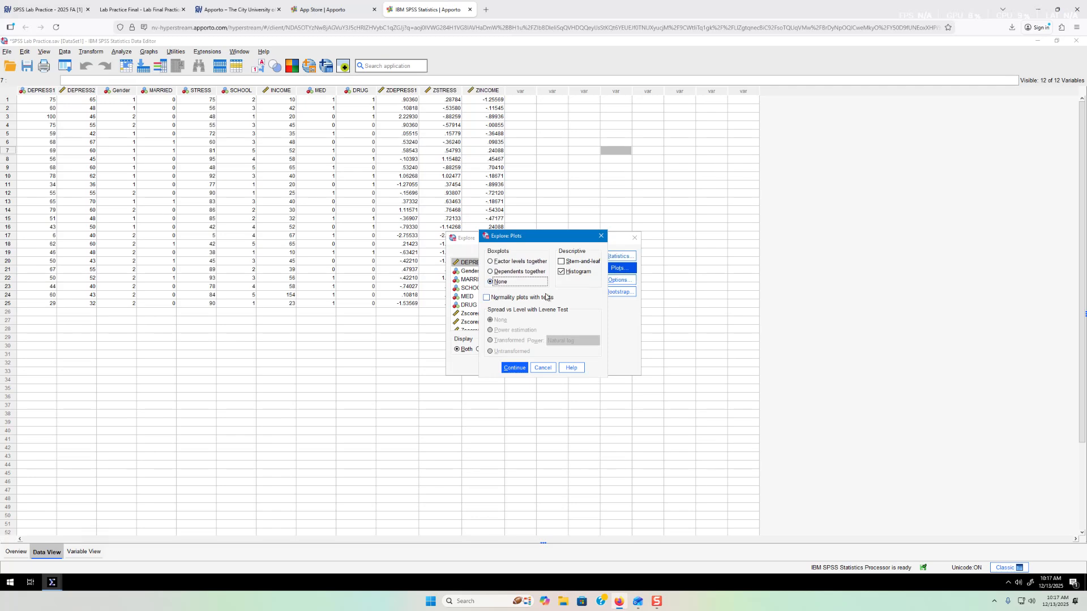
left_click(514, 368)
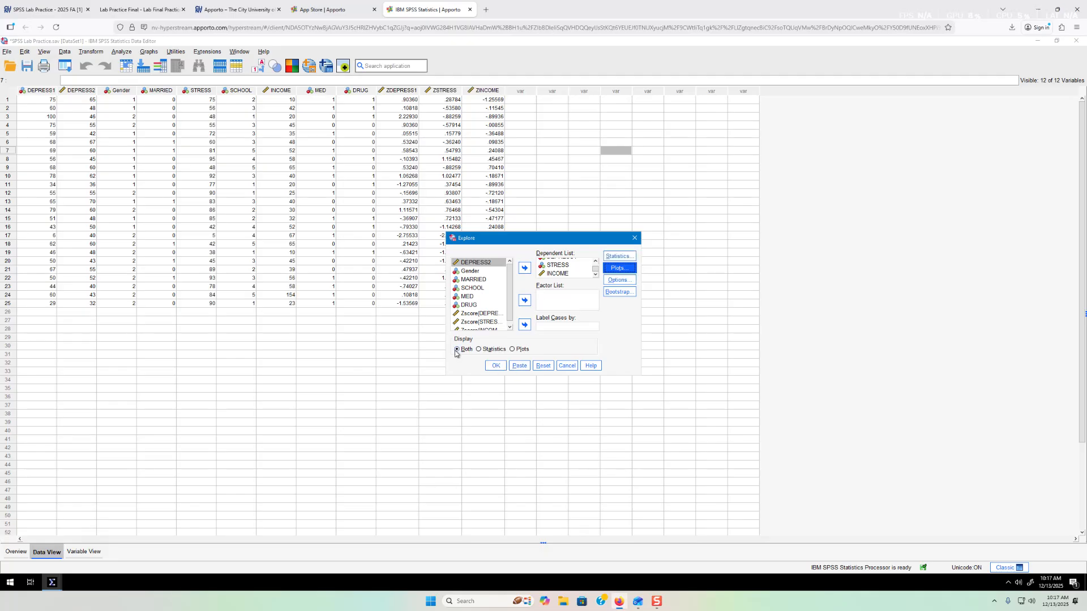
left_click(493, 368)
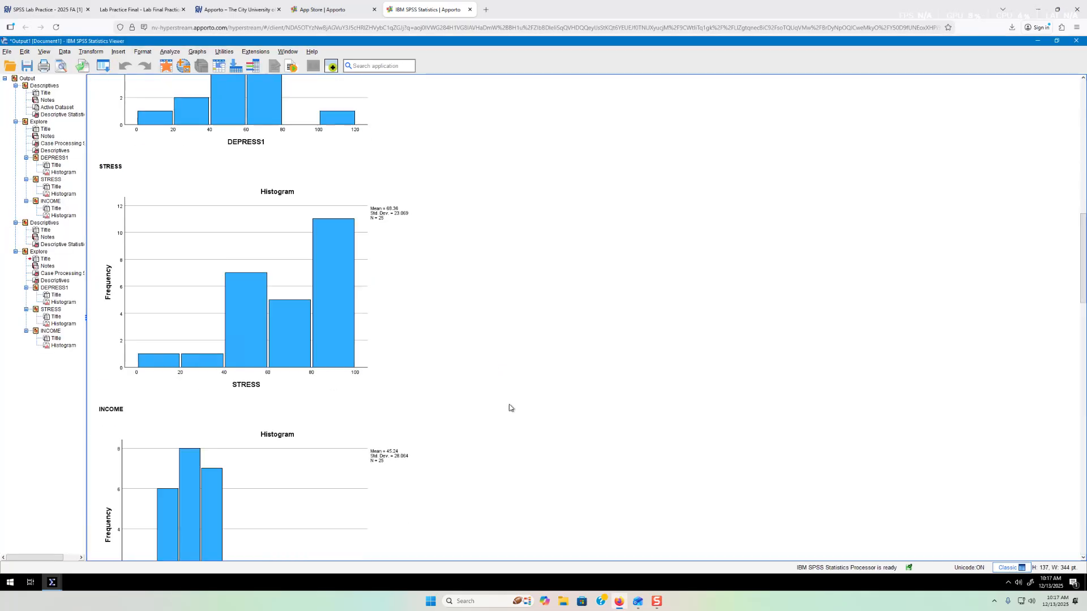
Review the Explore output's descriptives table for DEPRESS1, STRESS and INCOME.
left_click_drag(1082, 403, 1083, 381)
left_click(227, 334)
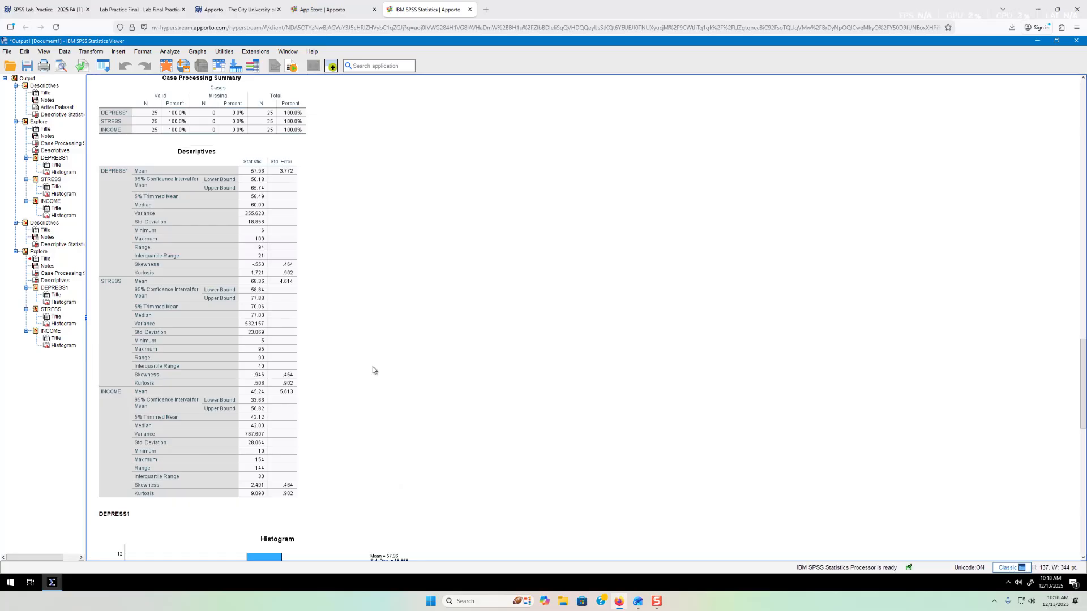
scroll(371, 369, "down", 10)
scroll(371, 380, "up", 6)
scroll(371, 380, "up", 10)
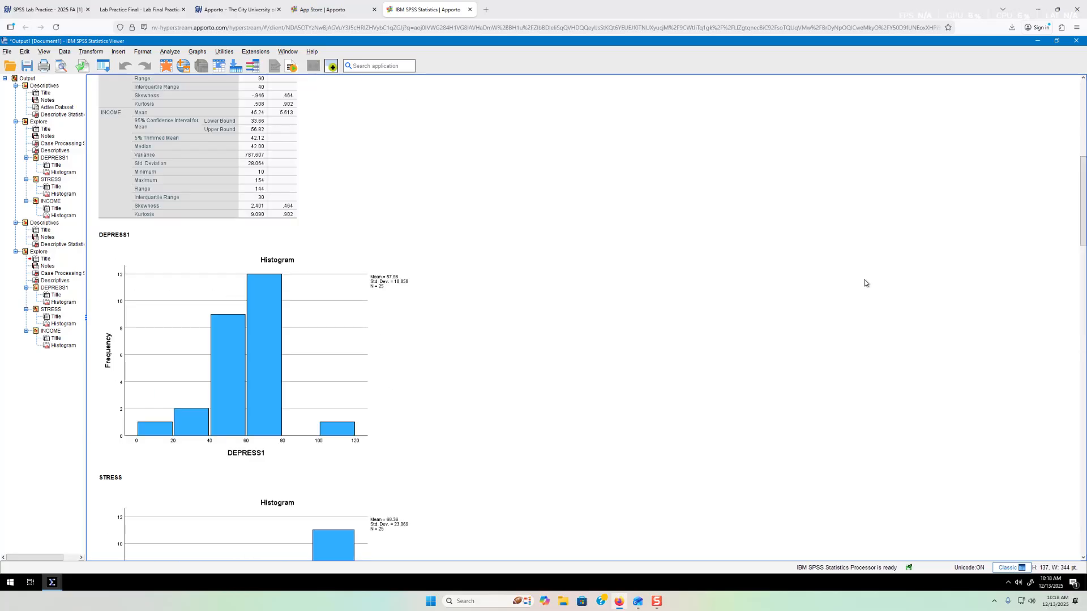
Examine the shape and skew of the DEPRESS1, STRESS and INCOME histograms in the output.
left_click_drag(1085, 229, 1084, 250)
left_click(286, 277)
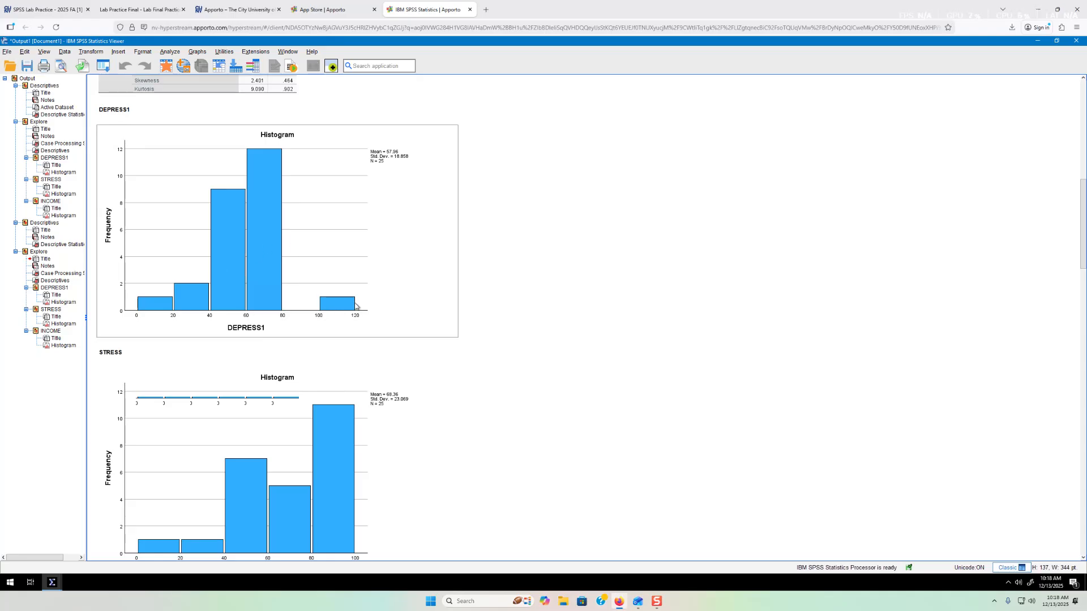
left_click(516, 338)
scroll(1083, 285, "down", 5)
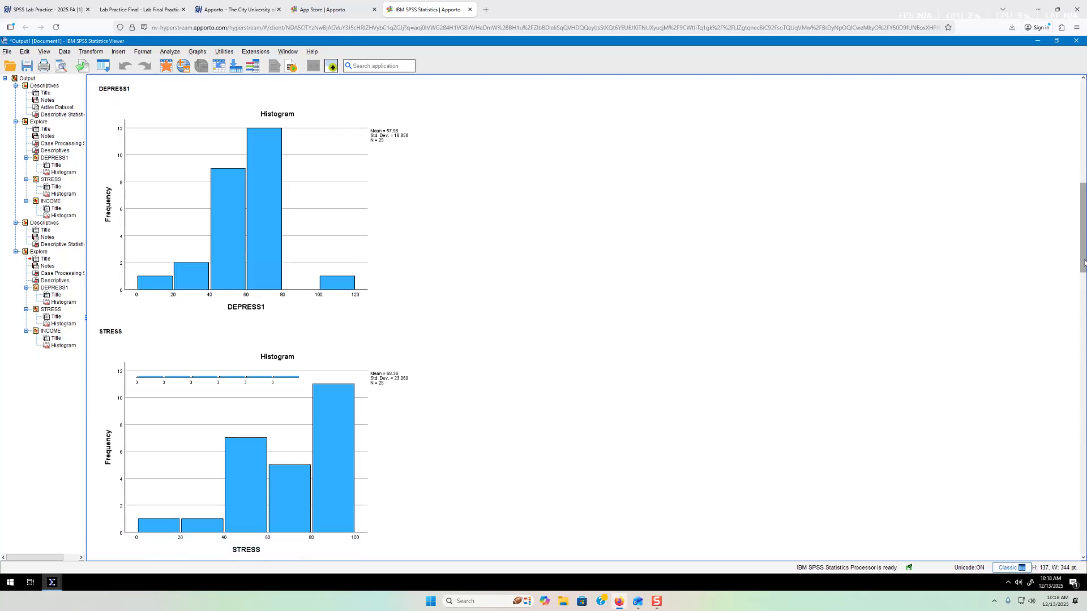
left_click(364, 346)
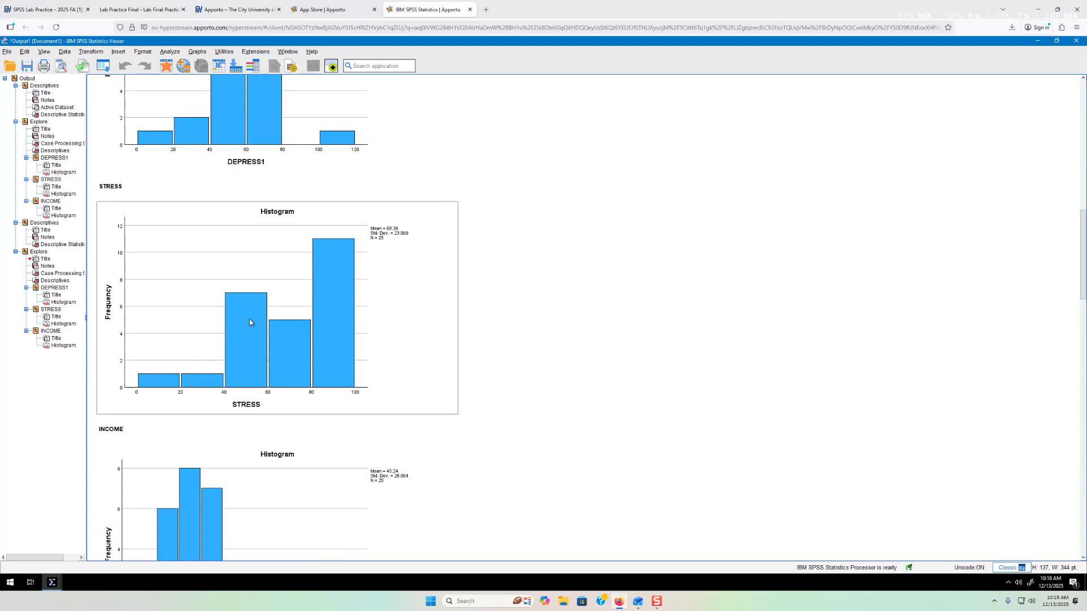
left_click(631, 340)
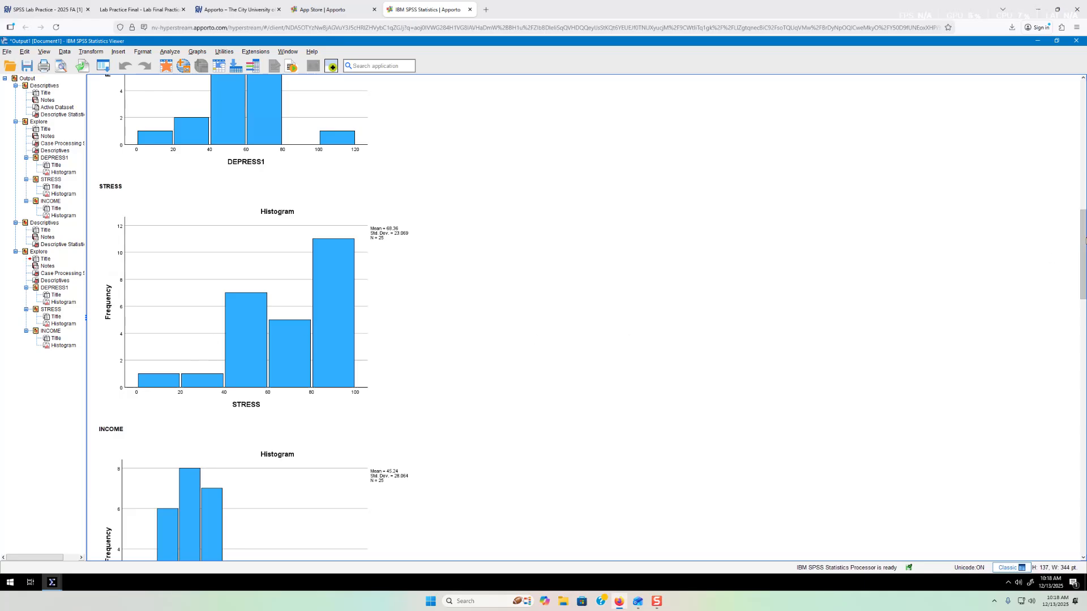
scroll(1083, 254, "down", 6)
left_click(191, 421)
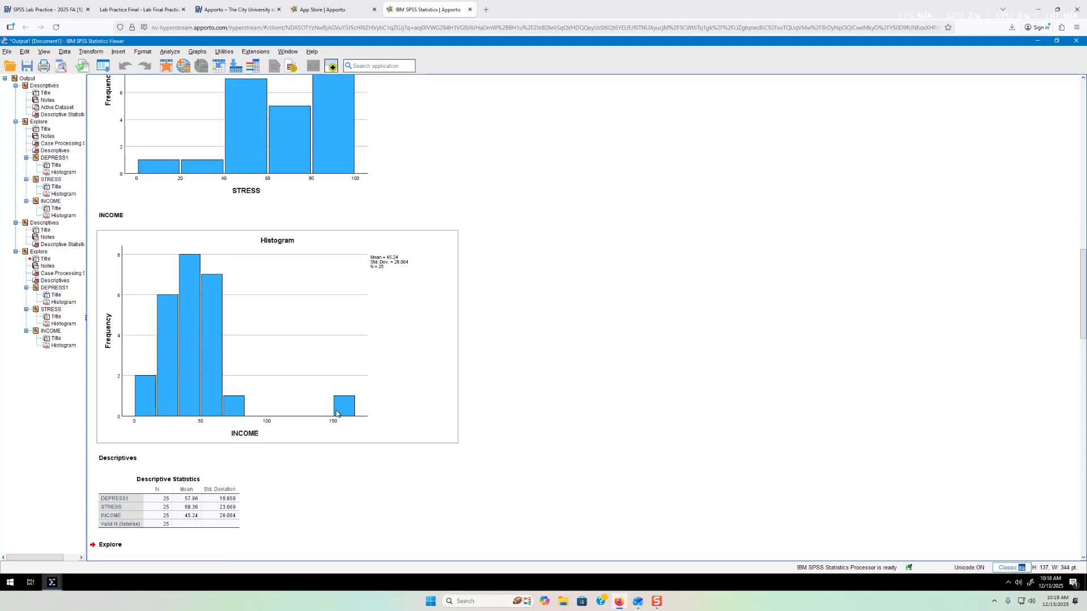
left_click(1081, 369)
left_click_drag(1085, 447, 1086, 595)
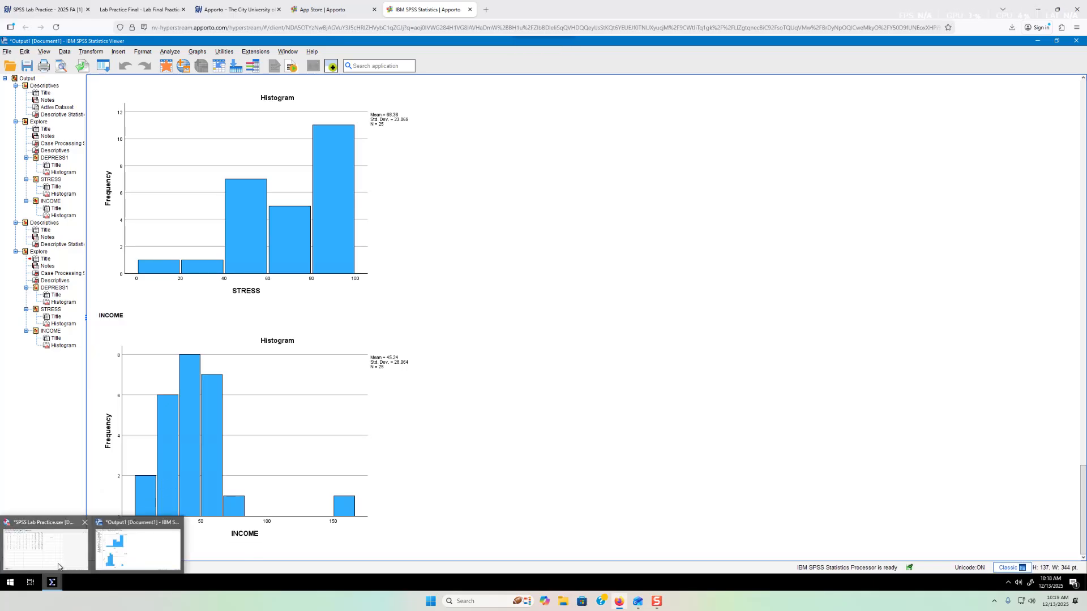
Check ZDEPRESS1, ZSTRESS and ZINCOME in the dataset for cases more than 2.58 standard deviations from the mean.
left_click(45, 546)
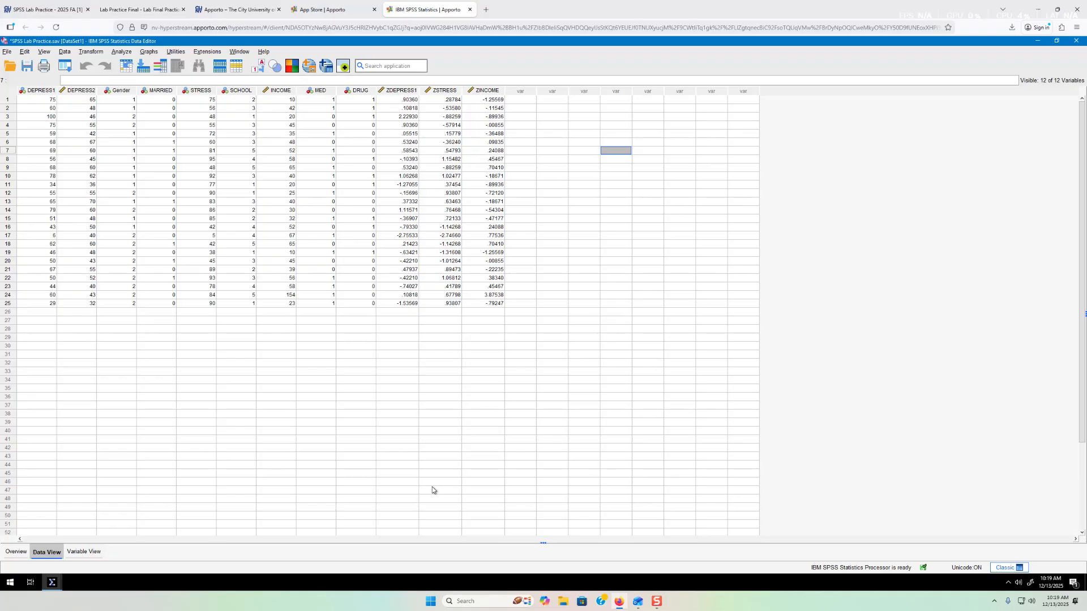
left_click(411, 101)
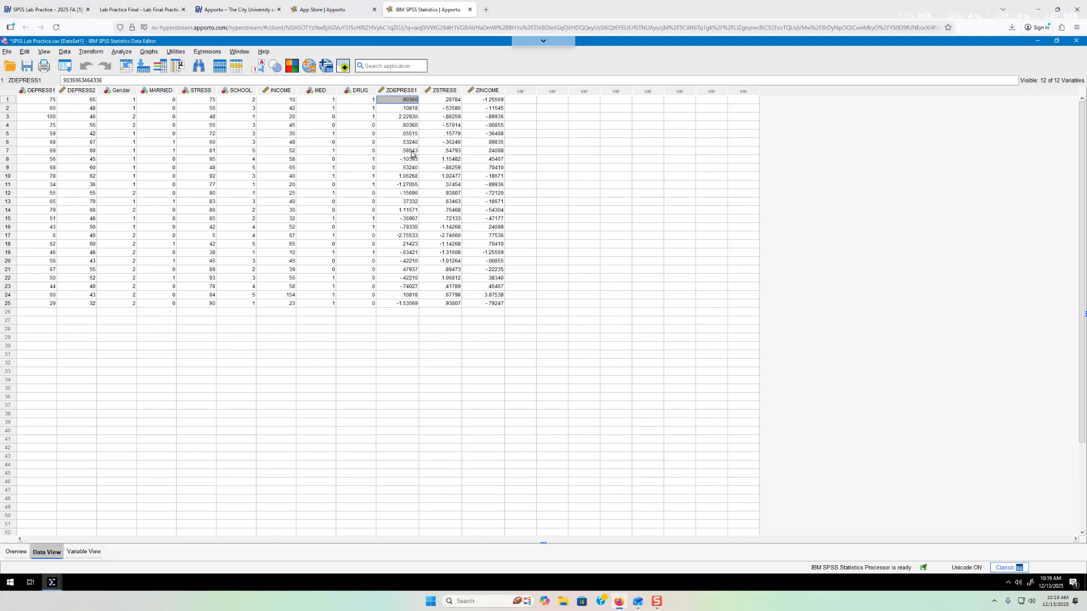
left_click(413, 237)
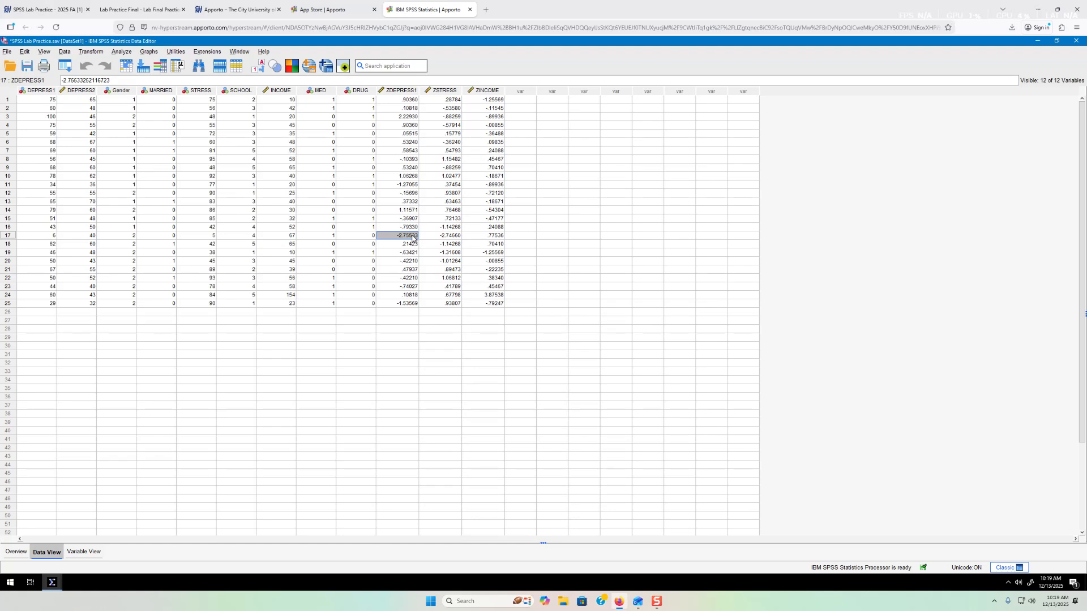
left_click(455, 236)
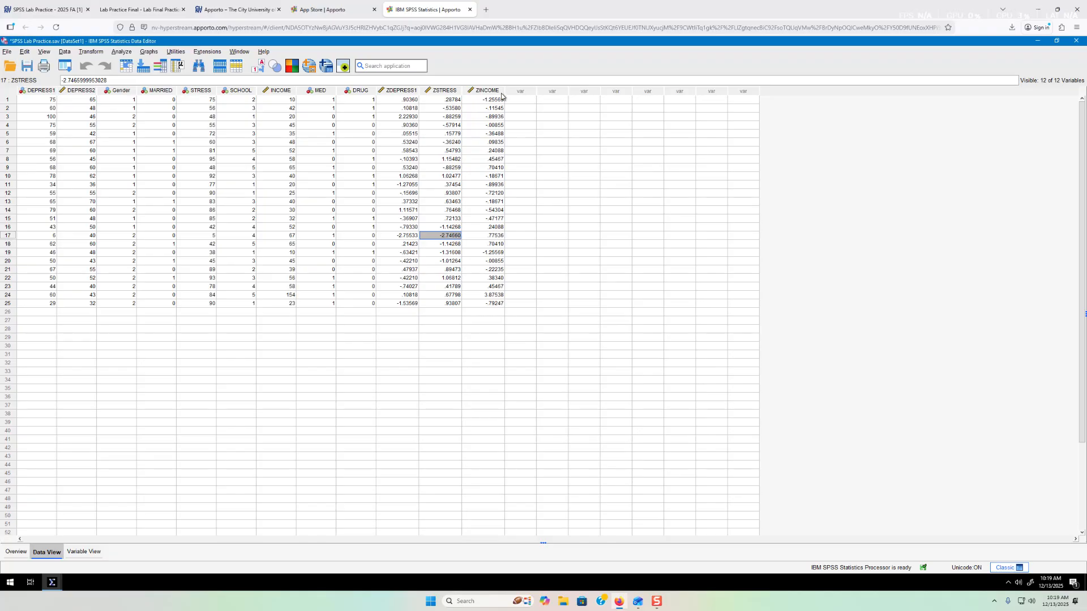
left_click(496, 296)
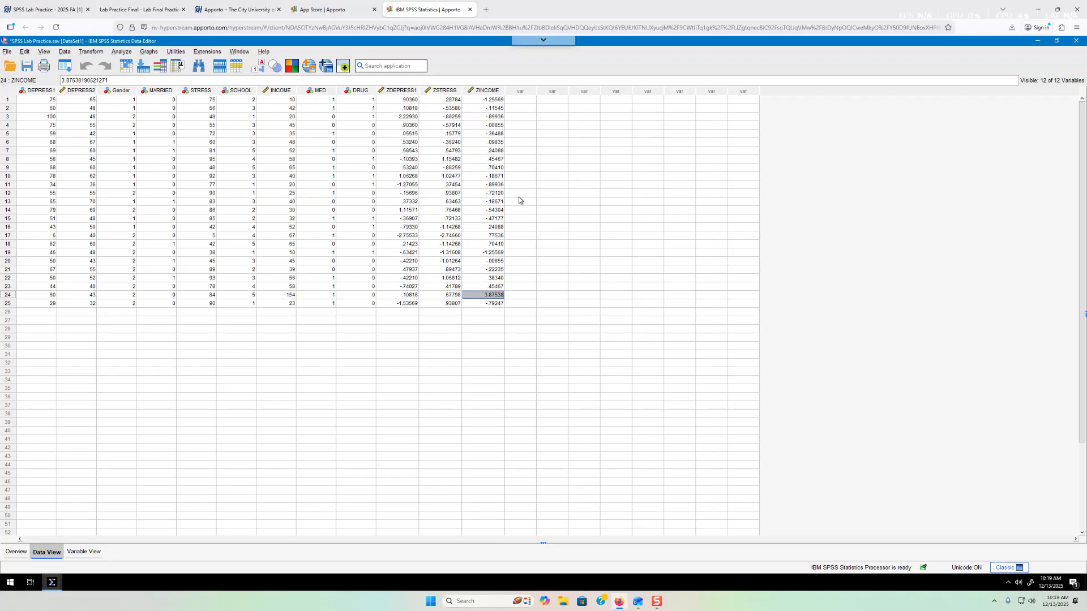
Switch to the lab practice PDF and read through the remaining questions up to page 3.
left_click(130, 10)
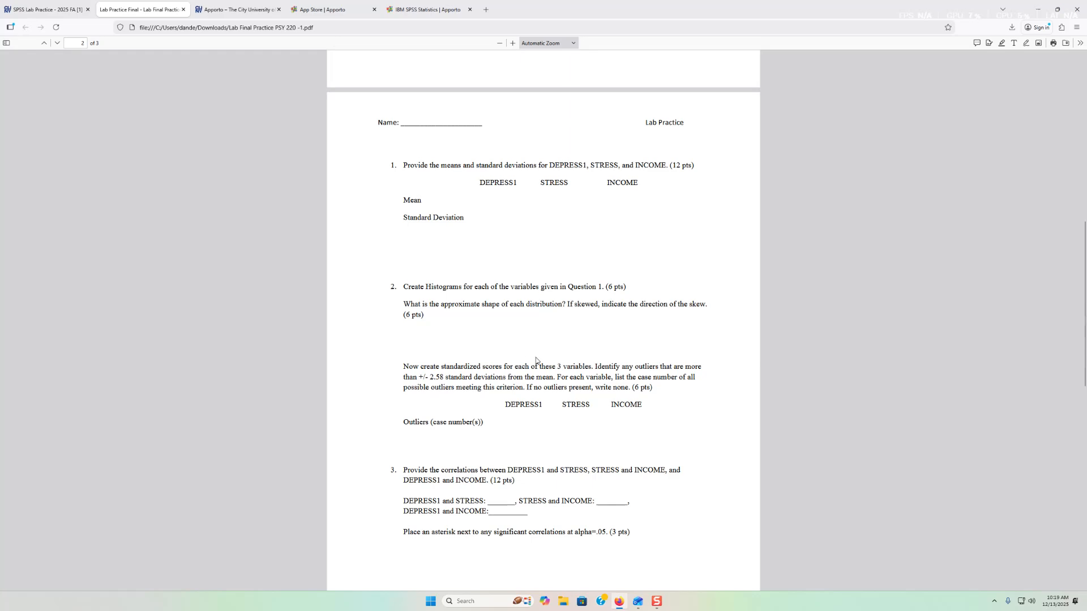
scroll(536, 360, "down", 10)
scroll(536, 360, "up", 18)
scroll(536, 359, "down", 9)
scroll(743, 410, "down", 9)
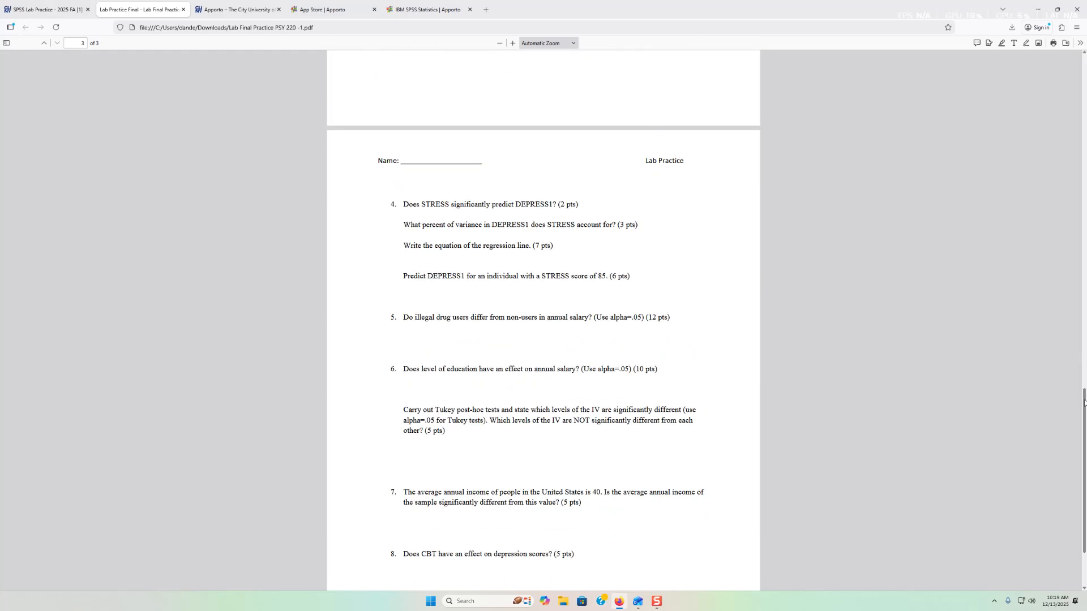
Switch back to SPSS and run a two-tailed bivariate Pearson correlation of DEPRESS1, STRESS and INCOME, showing only the lower triangle.
scroll(925, 367, "up", 7)
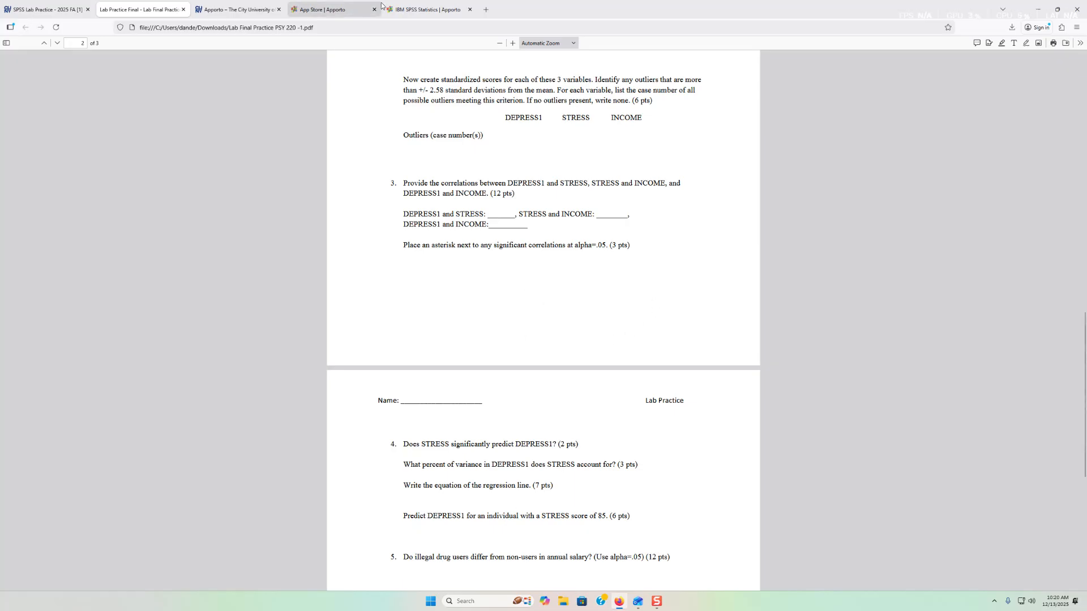
left_click(424, 10)
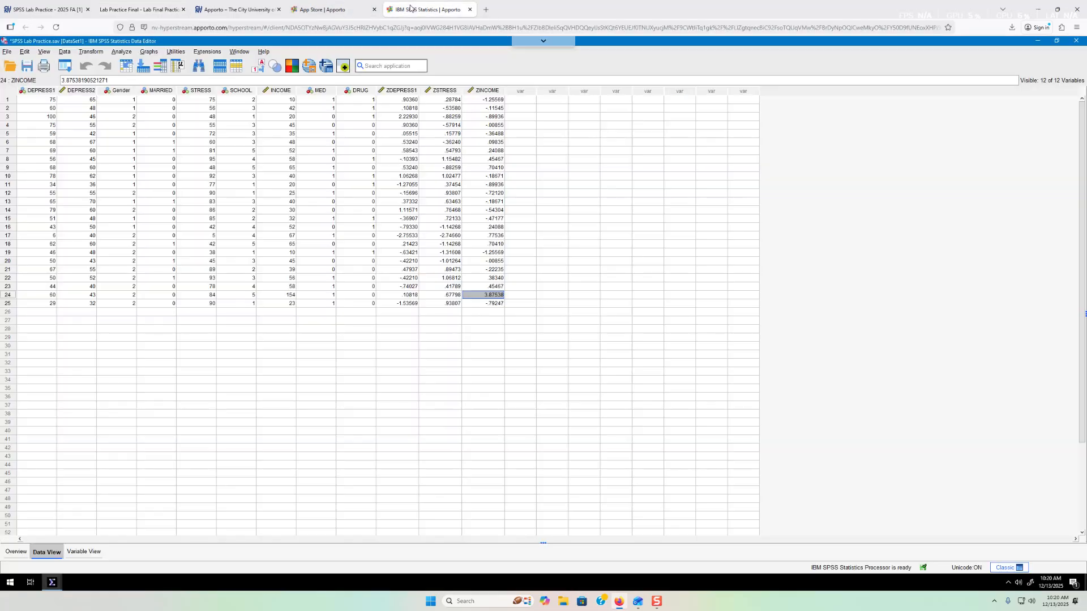
left_click(125, 53)
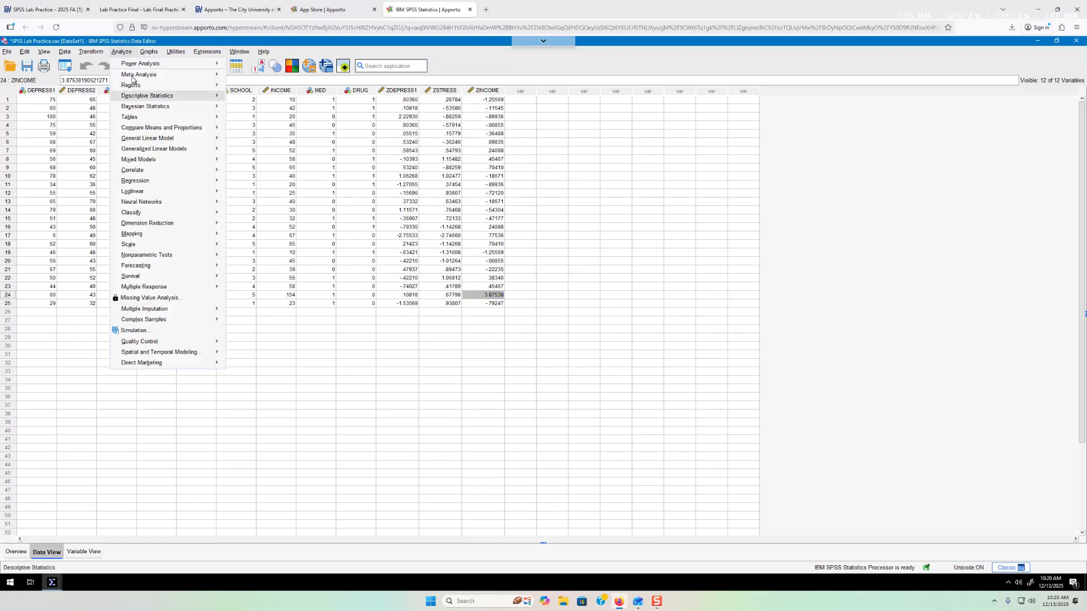
mouse_move(158, 171)
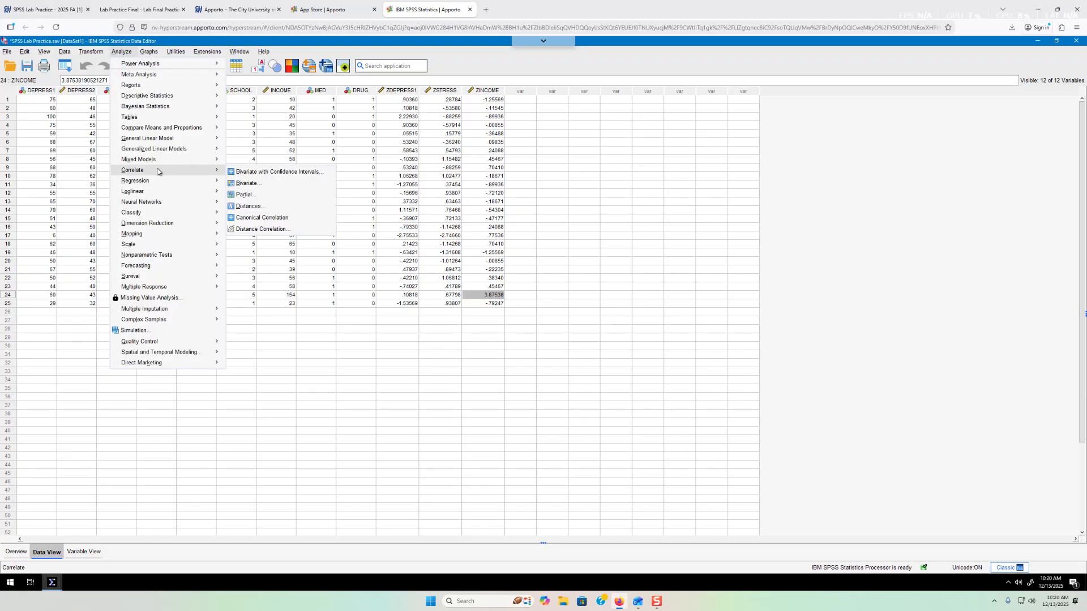
left_click(255, 185)
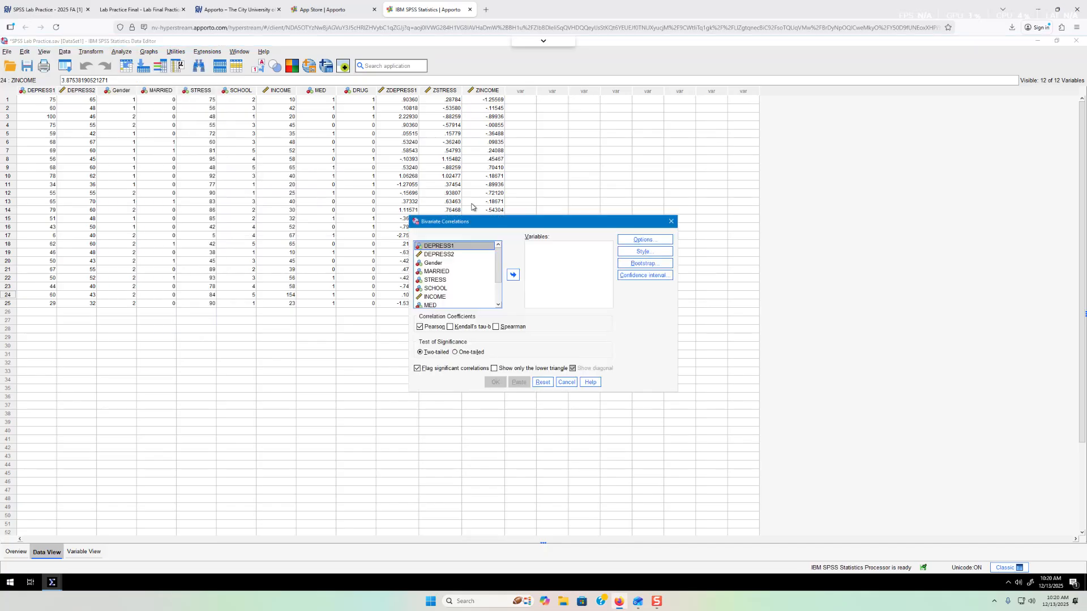
left_click(517, 276)
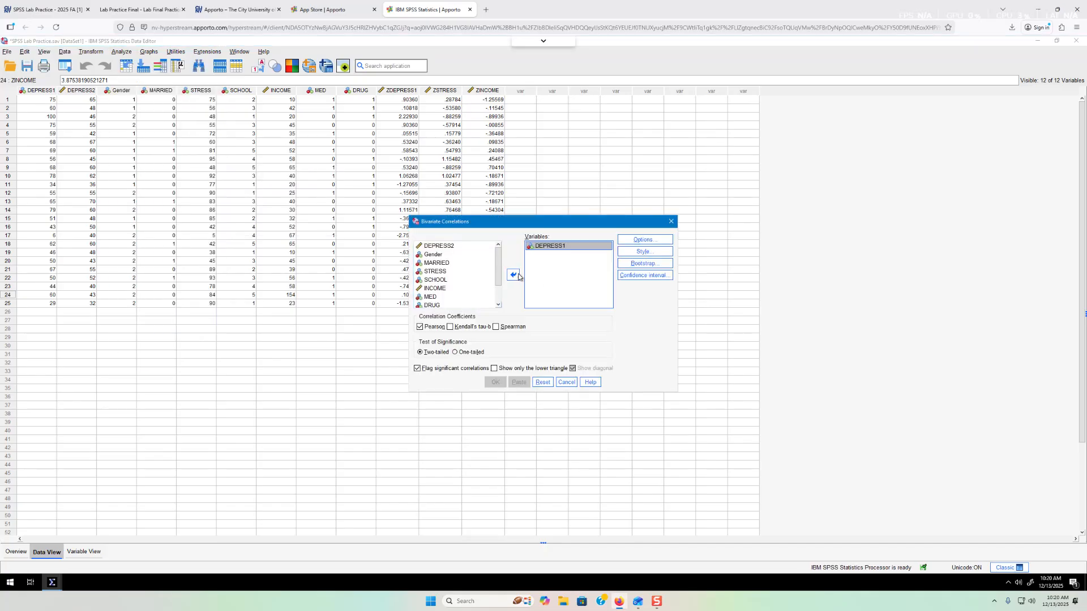
left_click(440, 272)
left_click(515, 275)
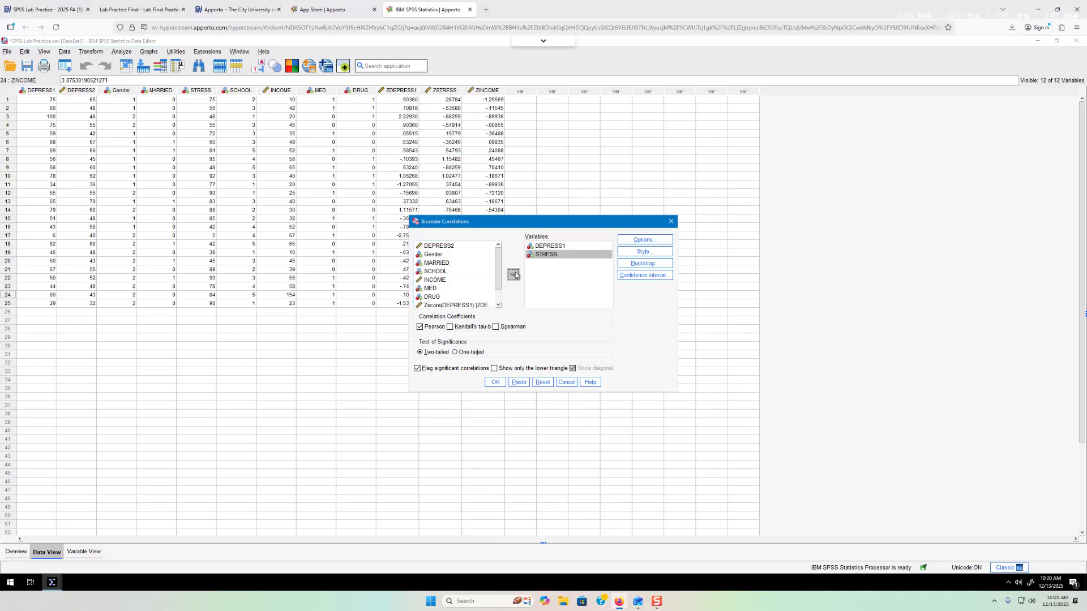
left_click(434, 280)
left_click(514, 276)
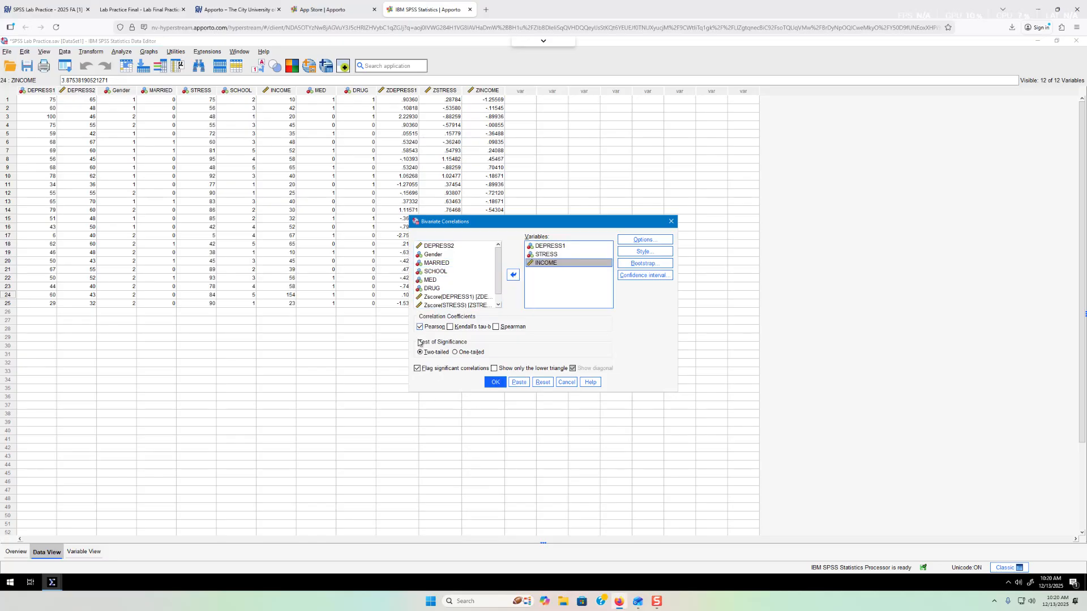
left_click(494, 368)
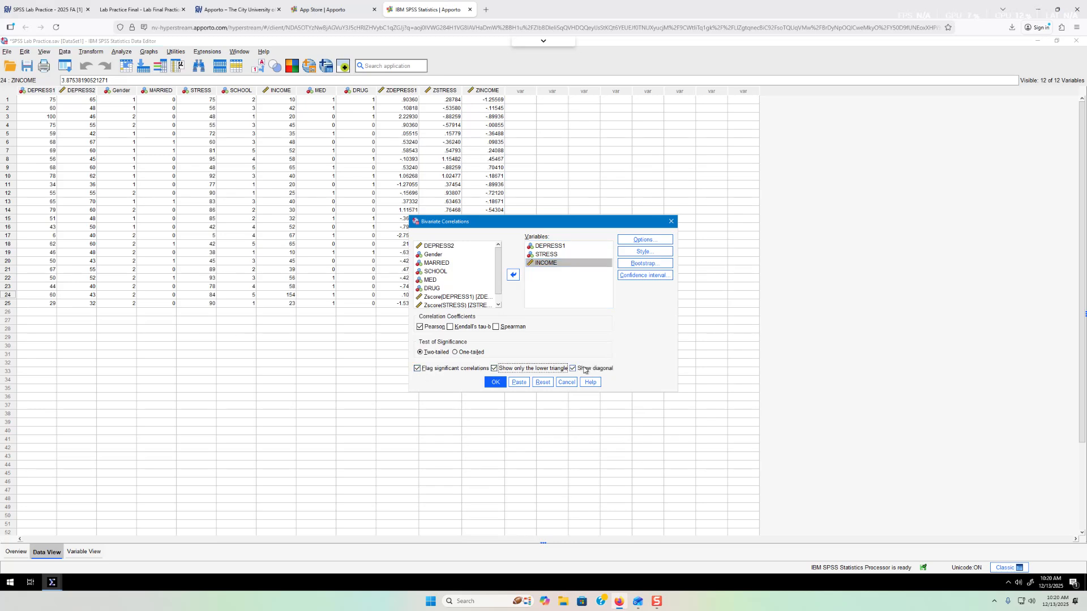
left_click(494, 384)
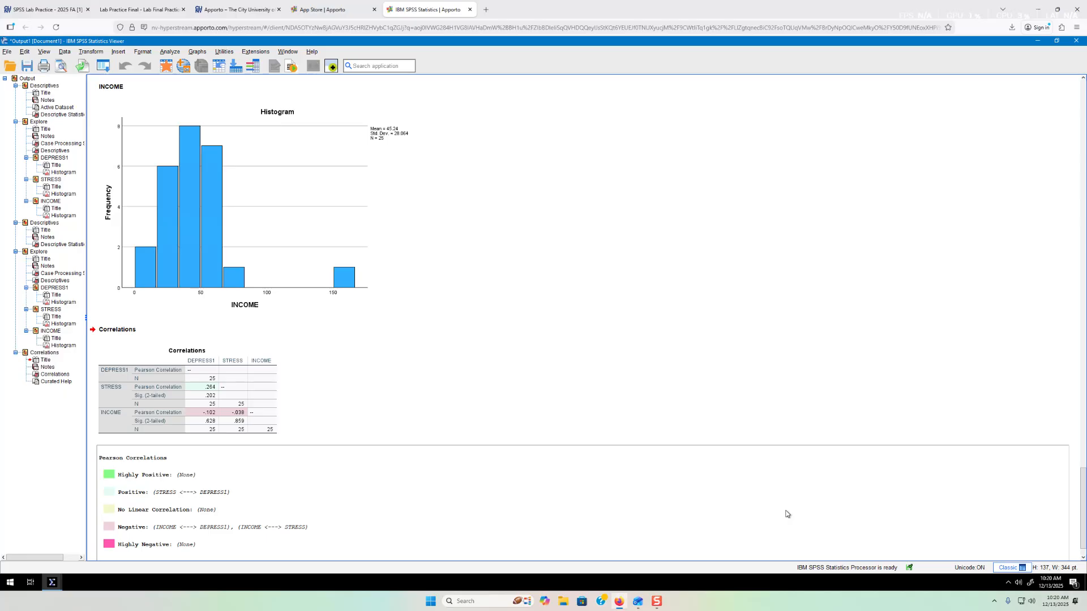
Compare the Correlations table's coefficients and two-tailed significance values with the blanks in question 3 of the lab practice PDF.
left_click(159, 352)
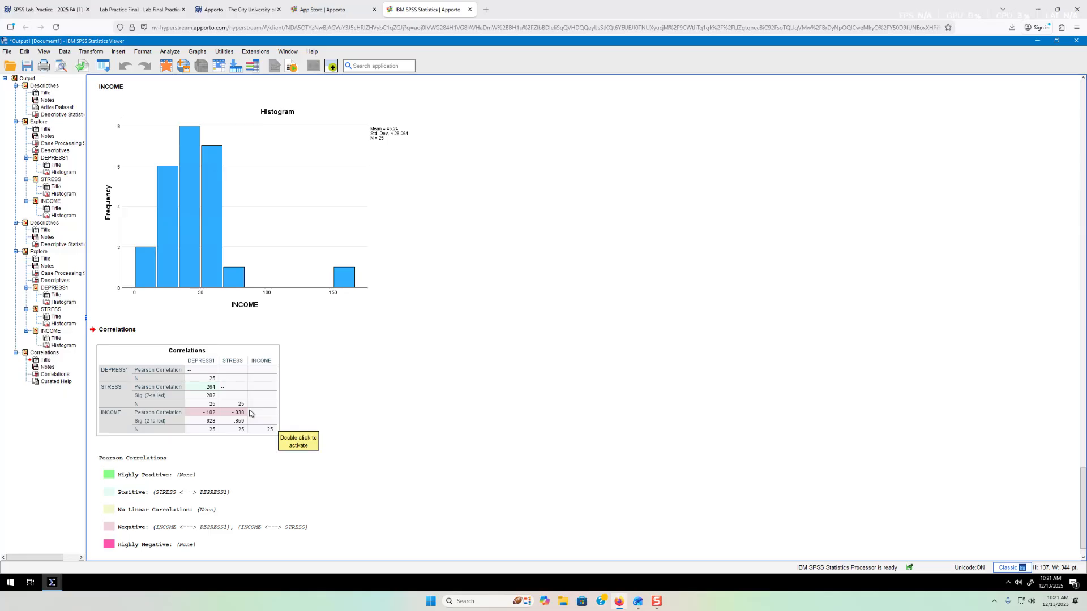
left_click(149, 9)
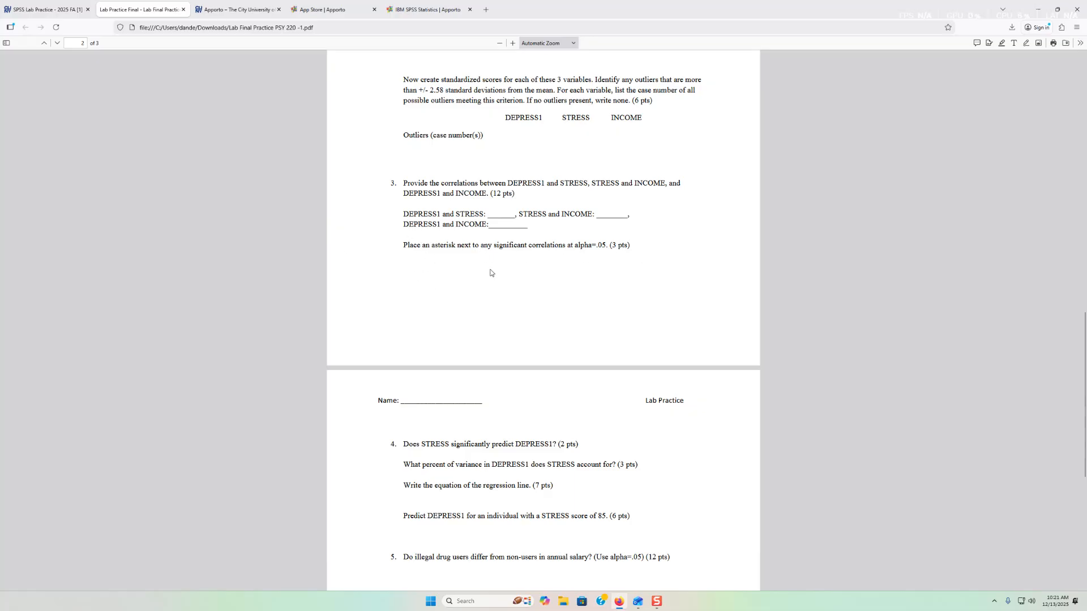
left_click(409, 9)
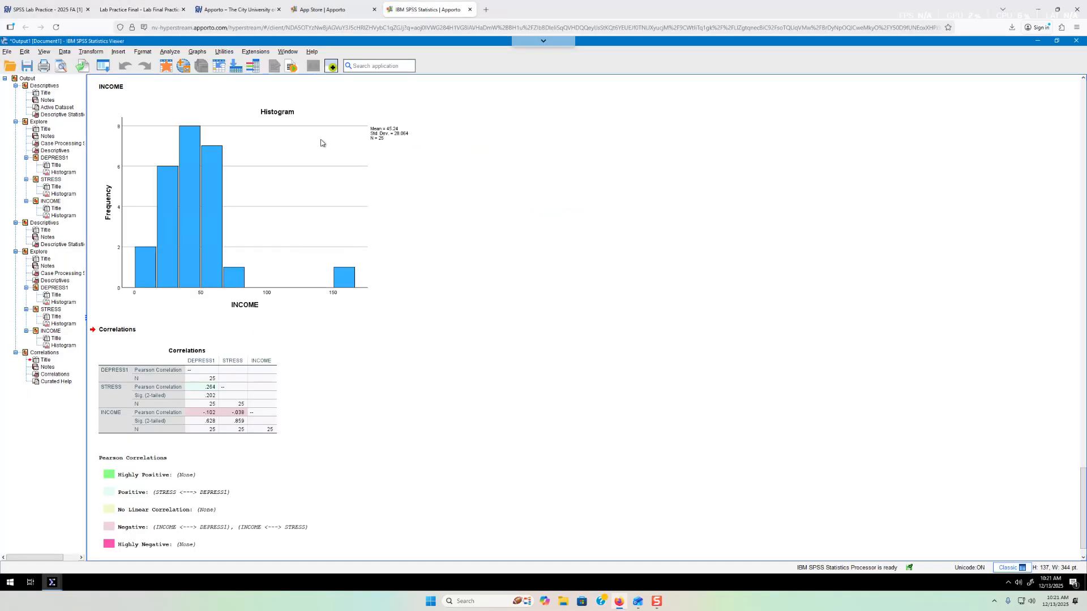
left_click(210, 392)
left_click(139, 10)
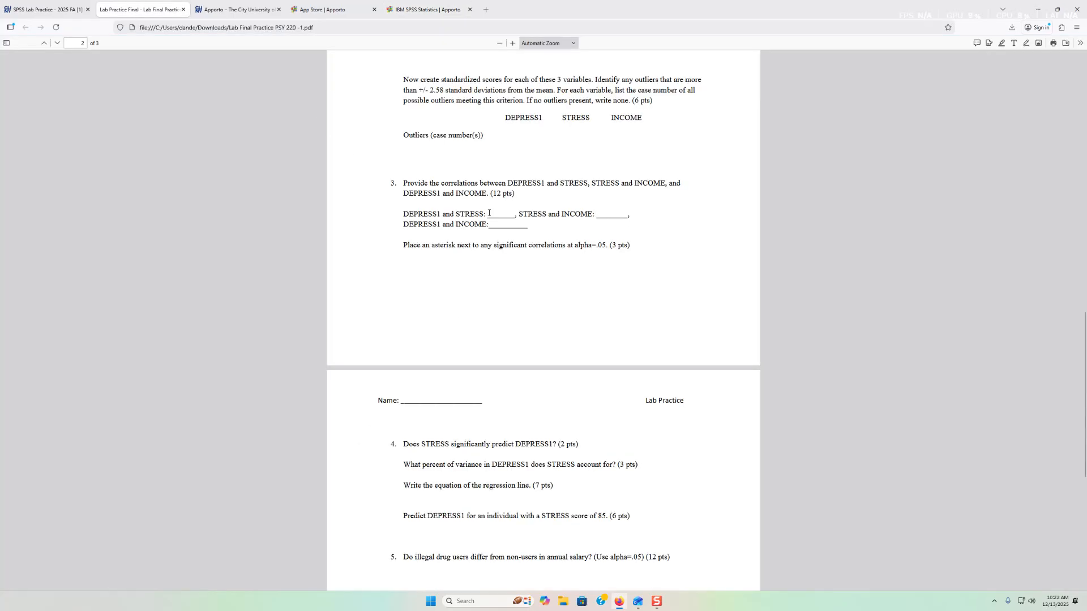
Read question 4 in the PDF and run a linear regression in SPSS with DEPRESS1 as dependent and STRESS as independent variable.
scroll(487, 218, "down", 6)
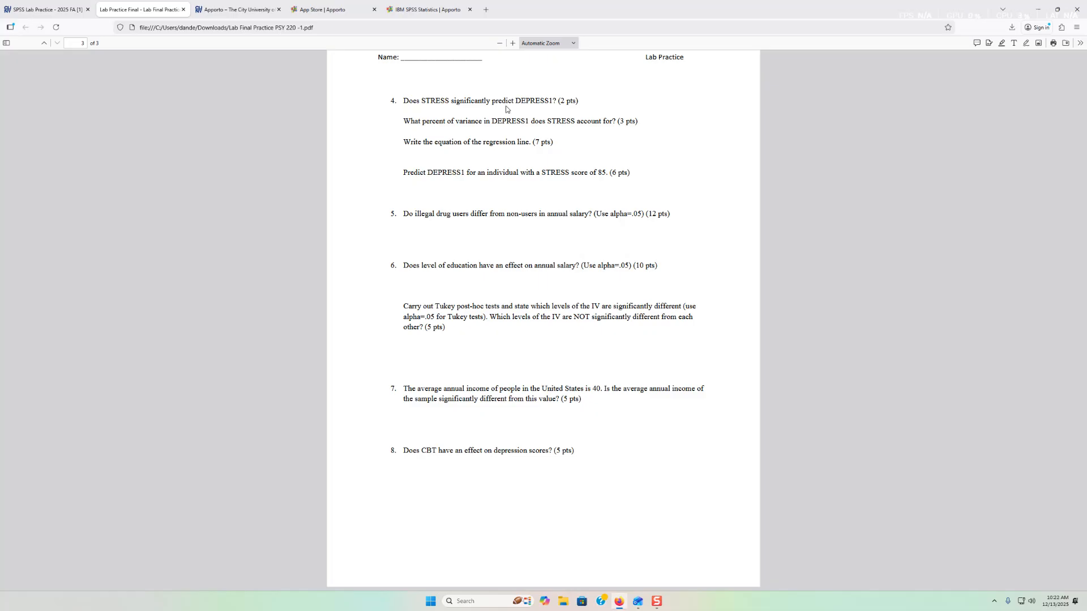
left_click(425, 10)
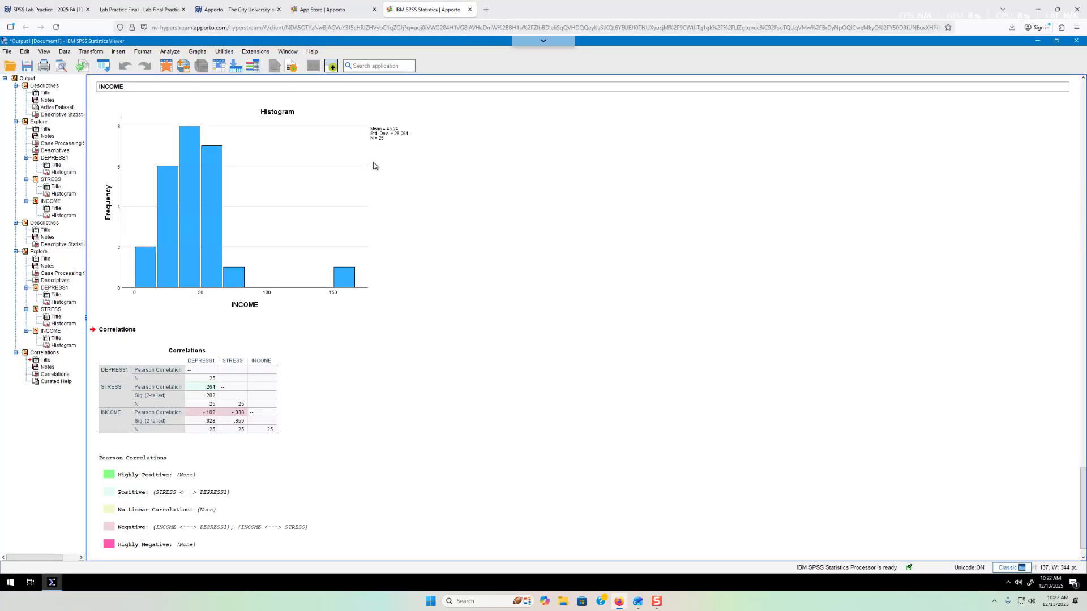
left_click(170, 52)
mouse_move(240, 181)
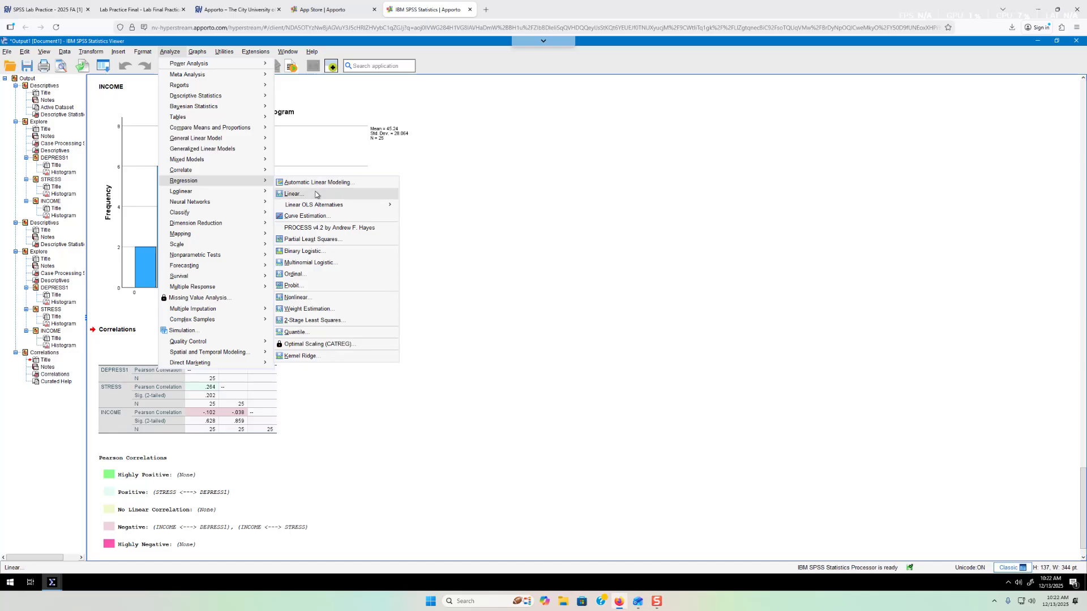
left_click(317, 197)
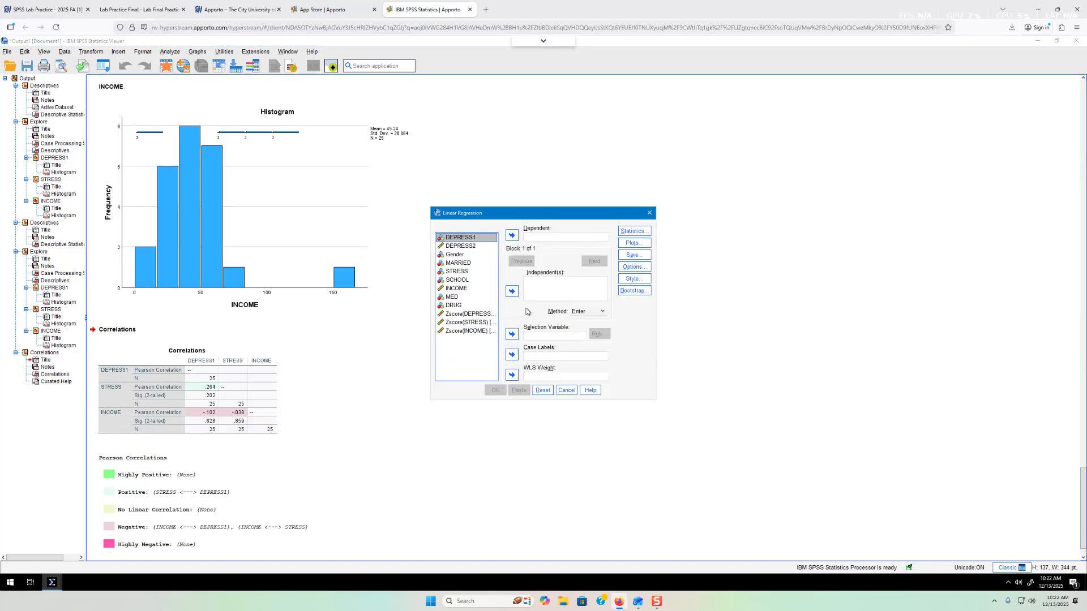
left_click(455, 272)
left_click(512, 291)
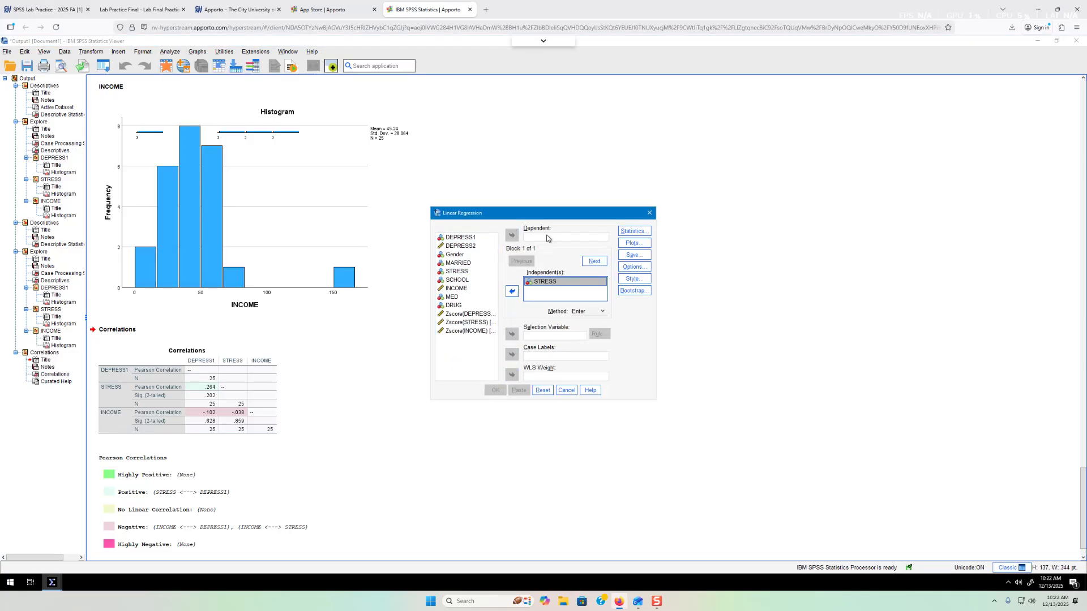
left_click(467, 238)
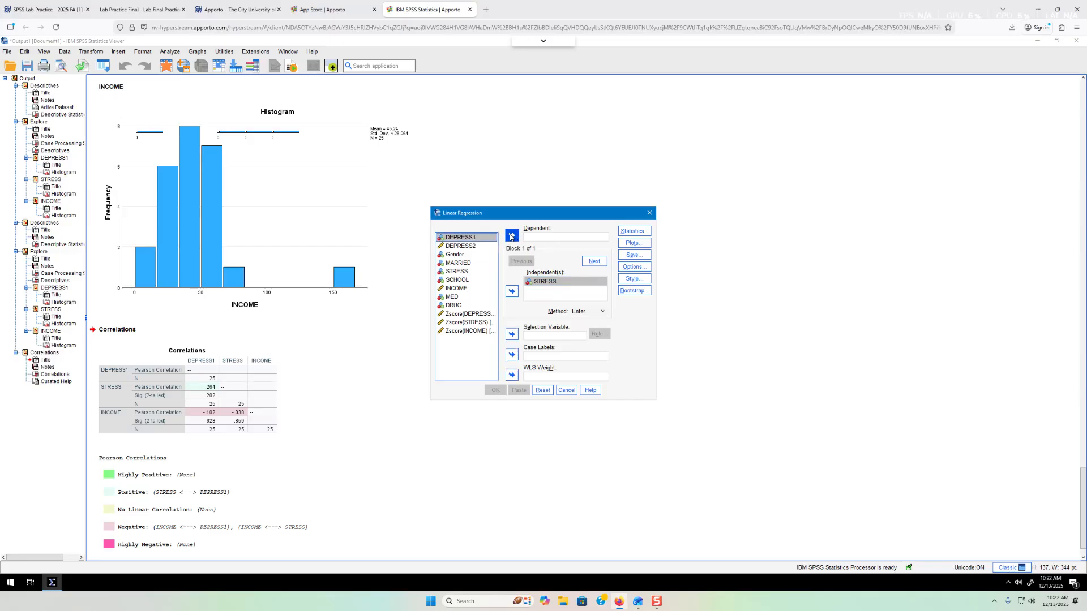
left_click(512, 236)
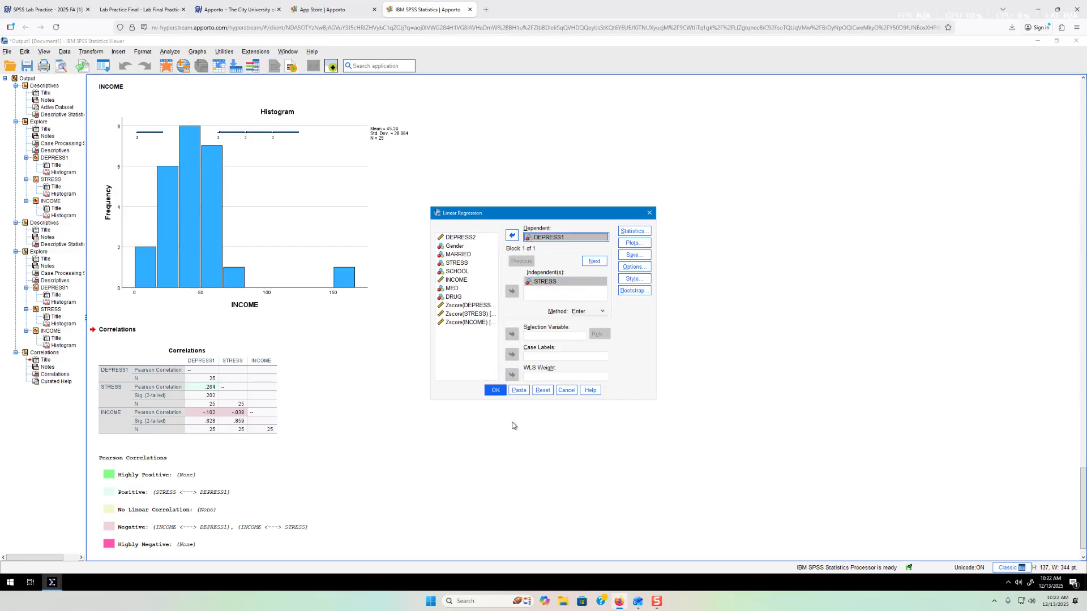
left_click(494, 391)
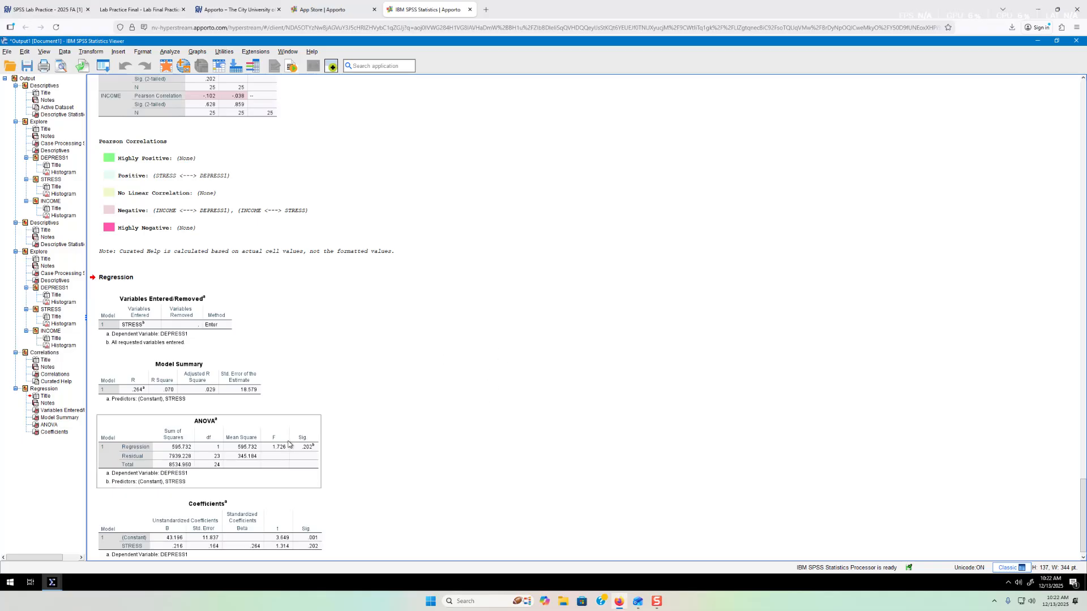
Examine the regression tables for whether STRESS significantly predicts DEPRESS1 and what percent of its variance STRESS accounts for.
left_click(211, 429)
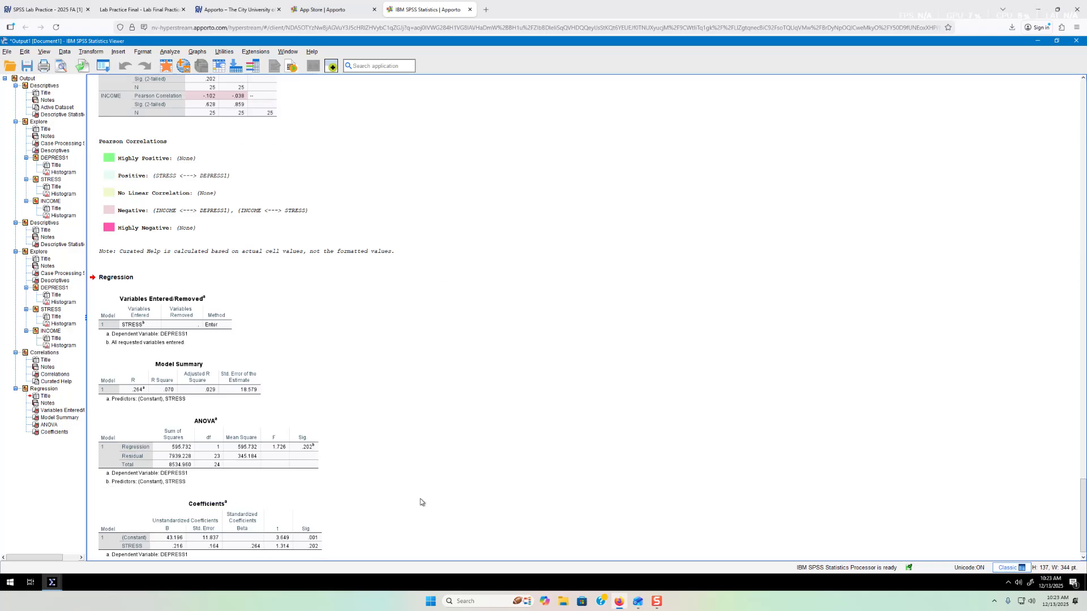
scroll(419, 503, "down", 1)
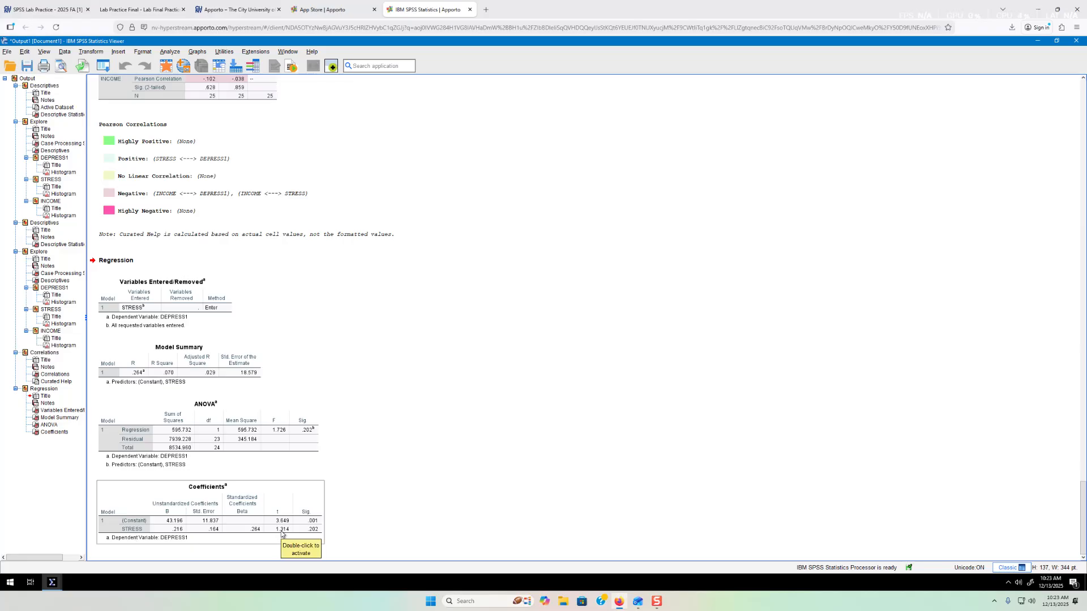
left_click(279, 440)
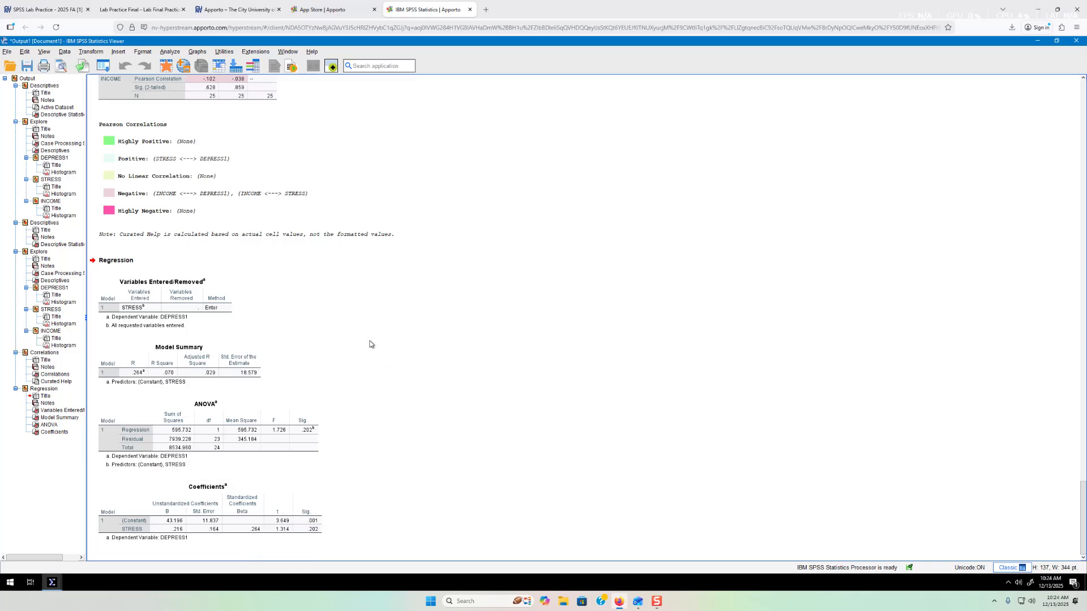
left_click(139, 9)
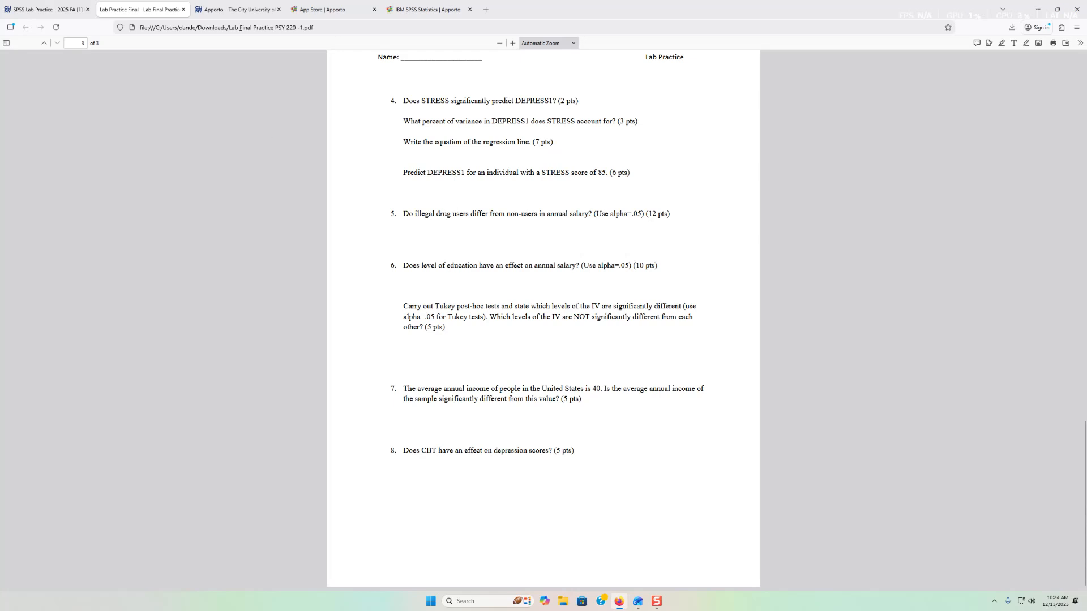
left_click(235, 9)
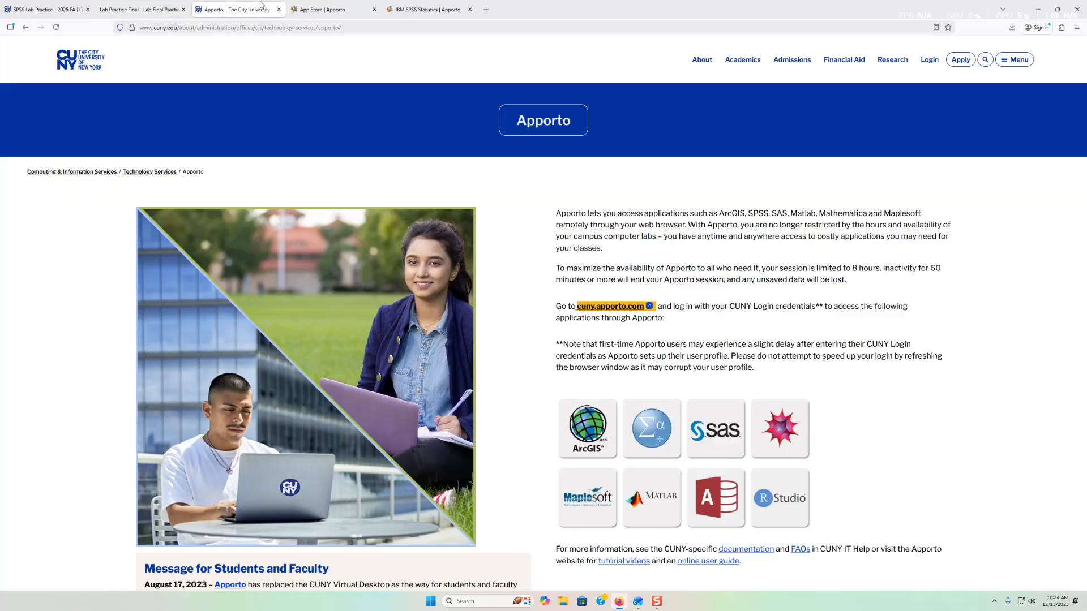
left_click(326, 6)
left_click(397, 10)
left_click(217, 371)
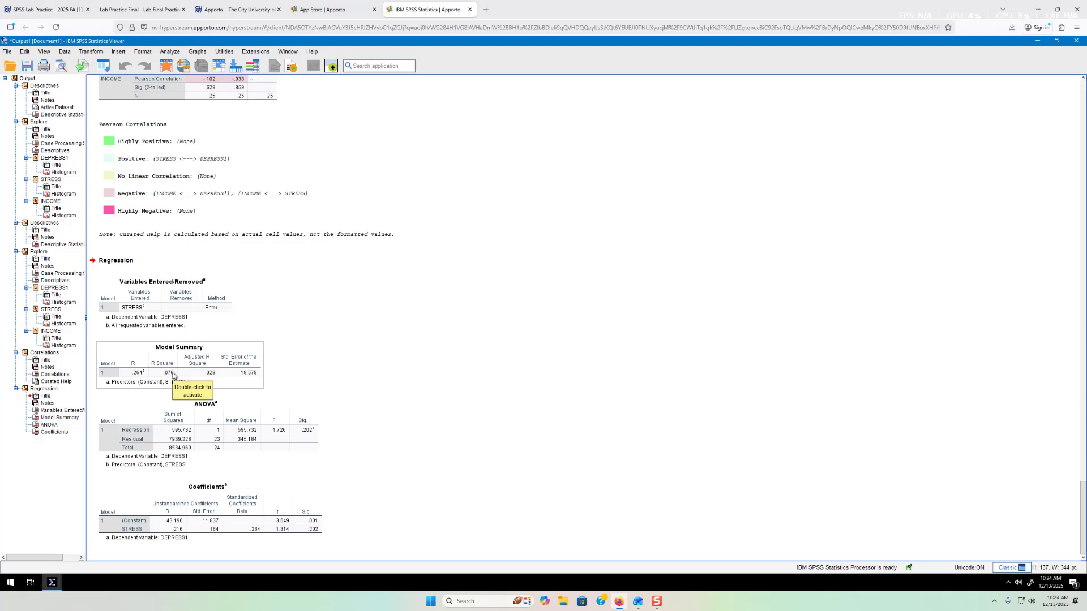
Read the unstandardized B coefficients for question 4's regression equation and the DEPRESS1 prediction at a STRESS score of 85.
left_click(140, 10)
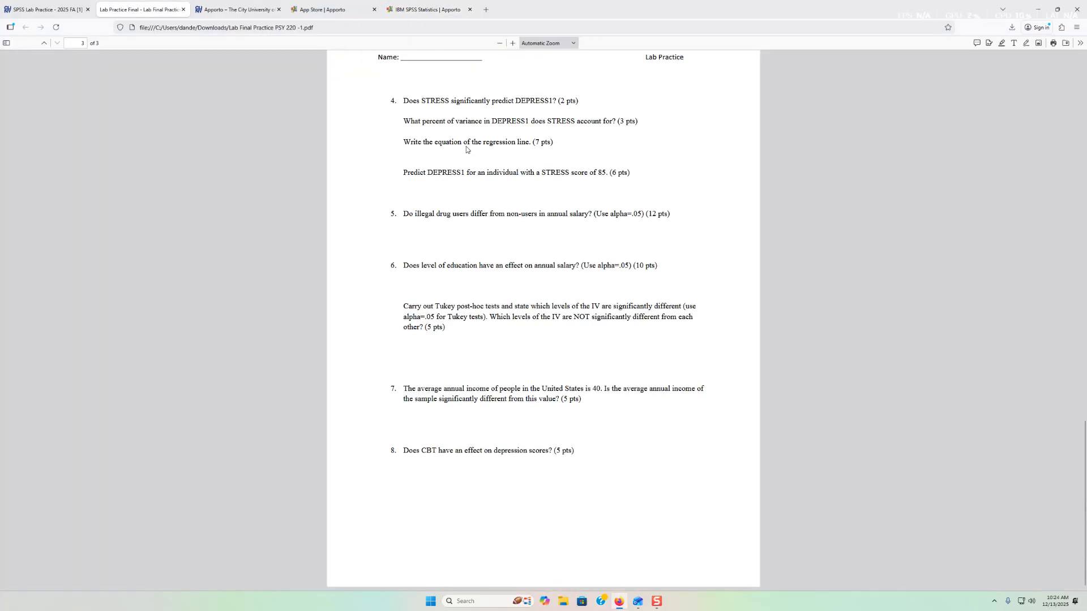
left_click(418, 9)
left_click(170, 516)
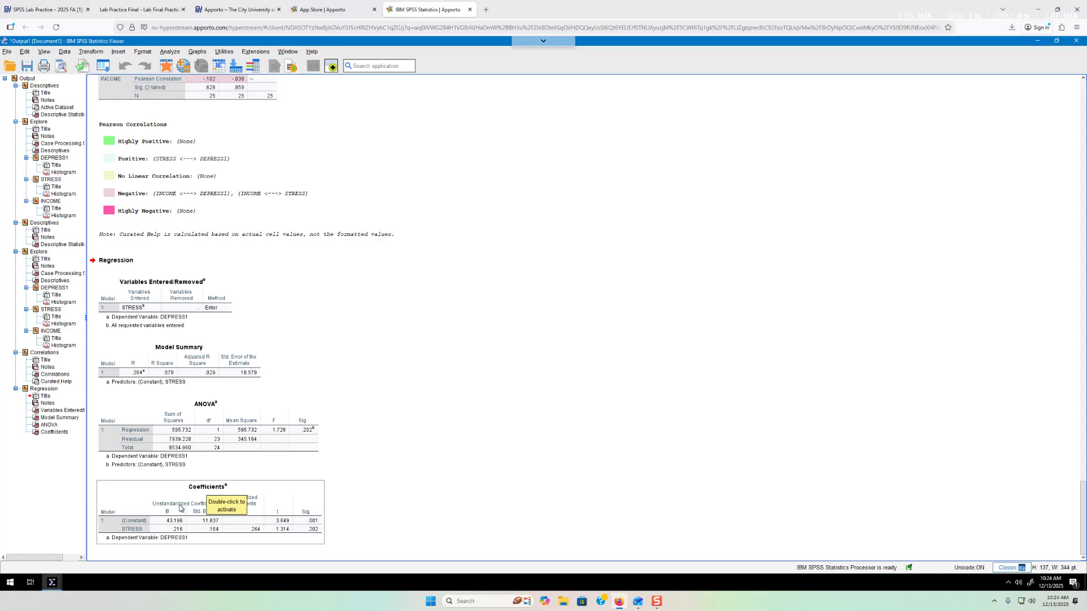
left_click(183, 548)
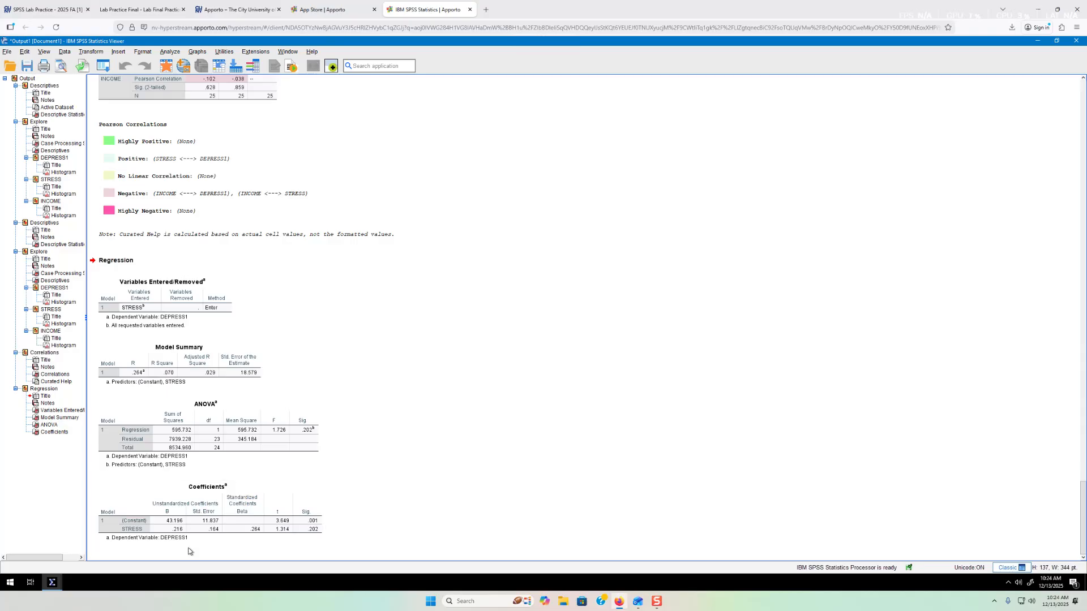
left_click(181, 544)
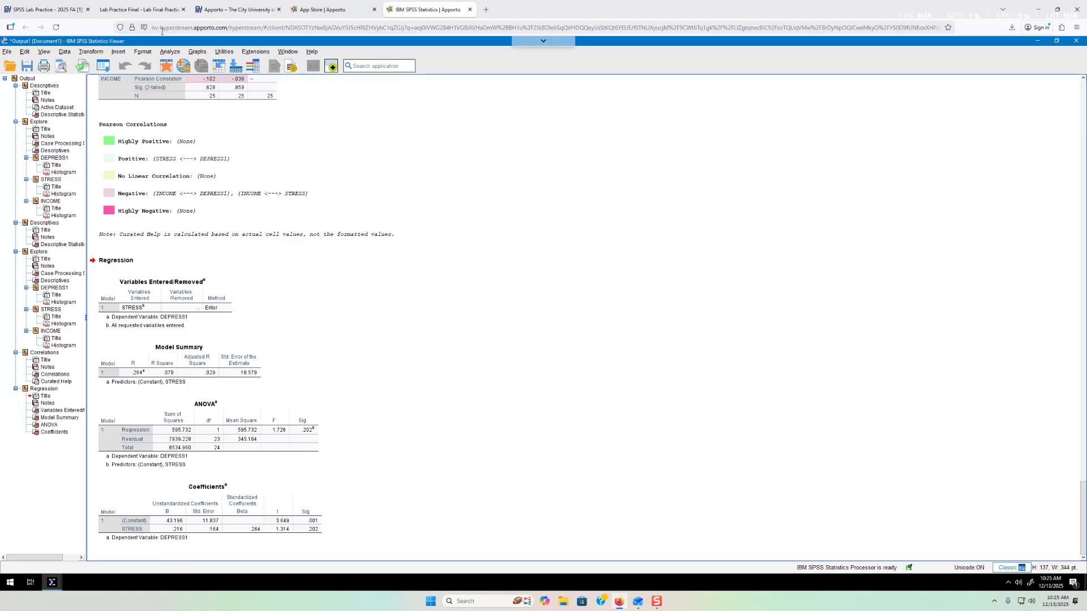
left_click(139, 9)
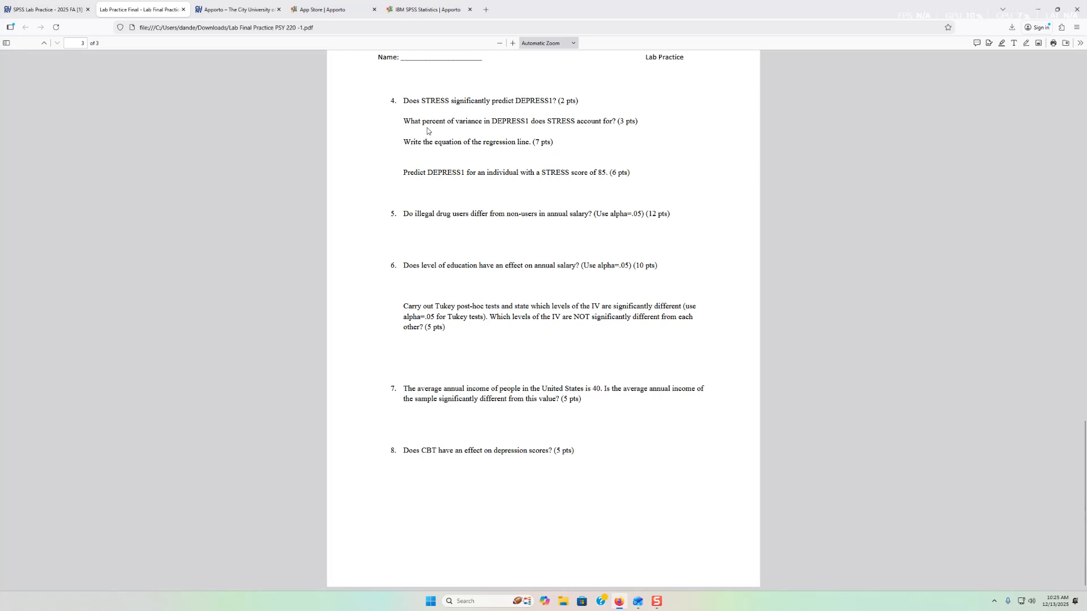
left_click(410, 9)
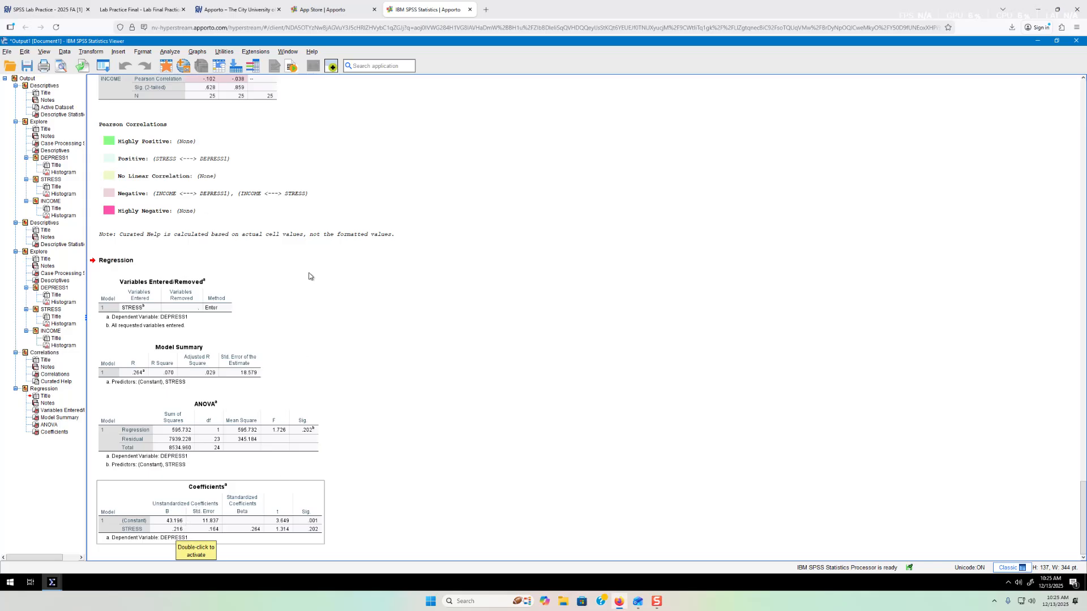
left_click(139, 9)
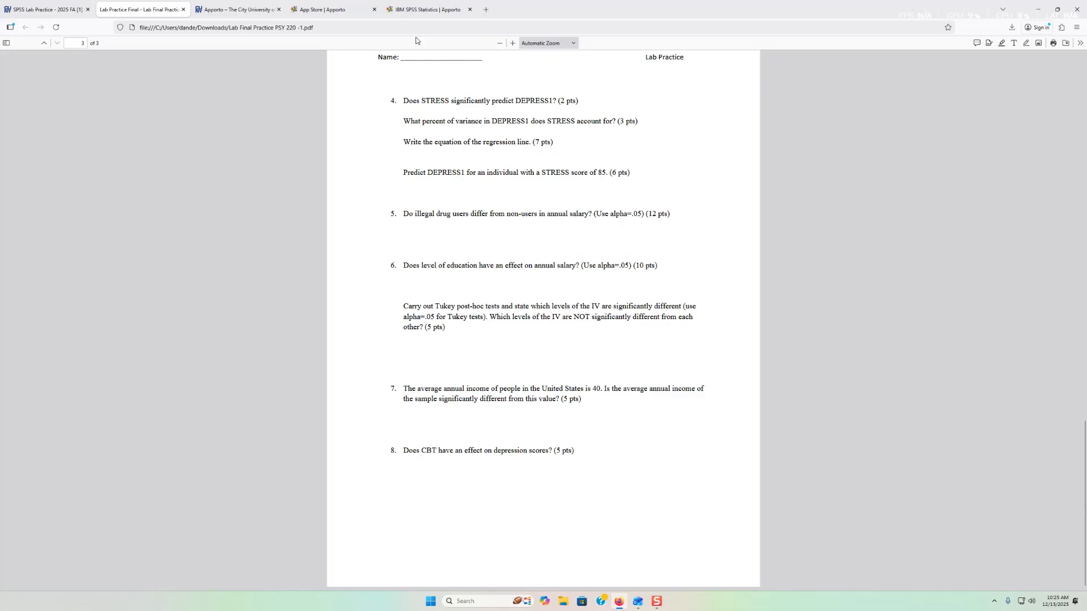
Switch to SPSS and start an independent-samples t test for question 5 with DRUG as the grouping variable.
left_click(436, 12)
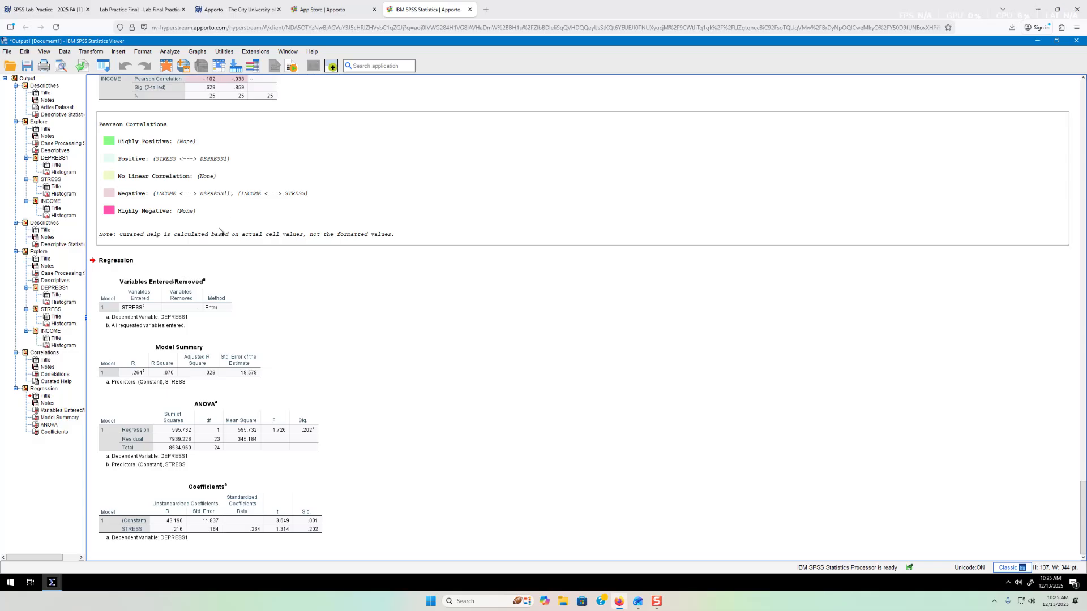
left_click(213, 254)
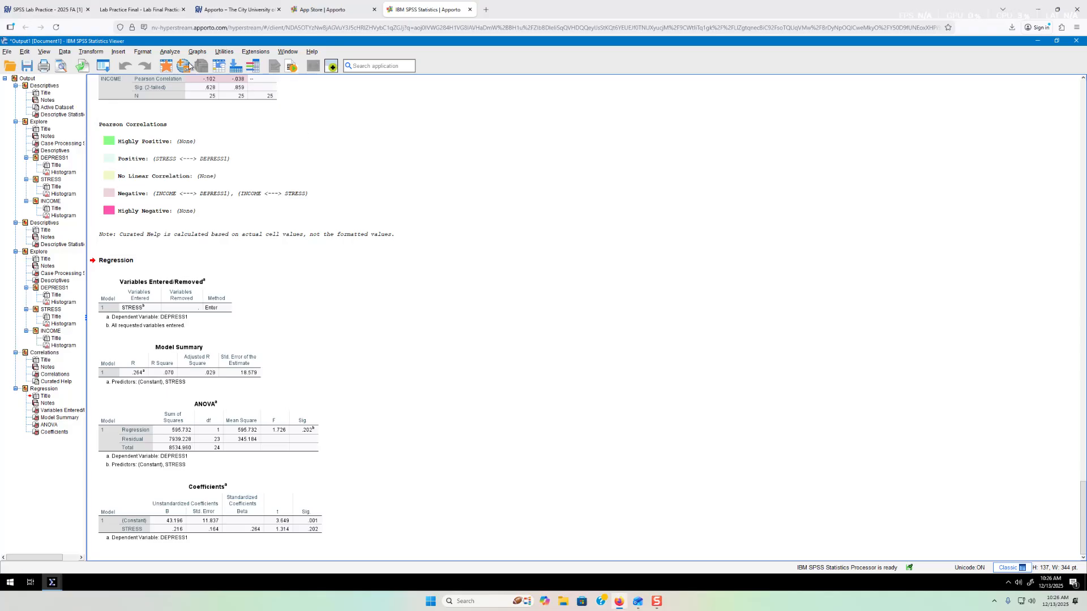
left_click(170, 52)
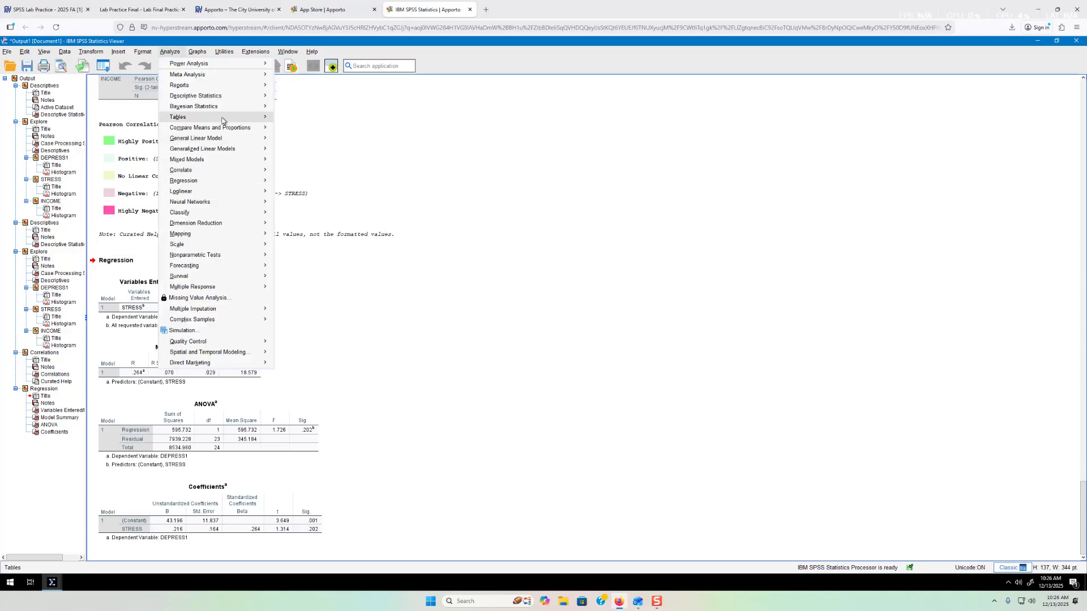
mouse_move(235, 129)
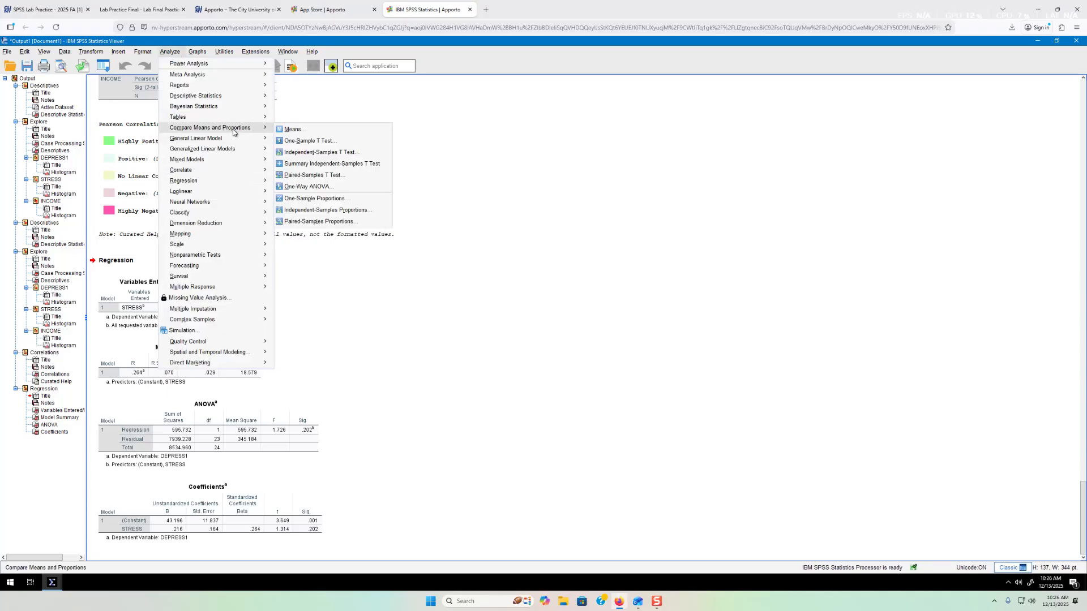
left_click(338, 153)
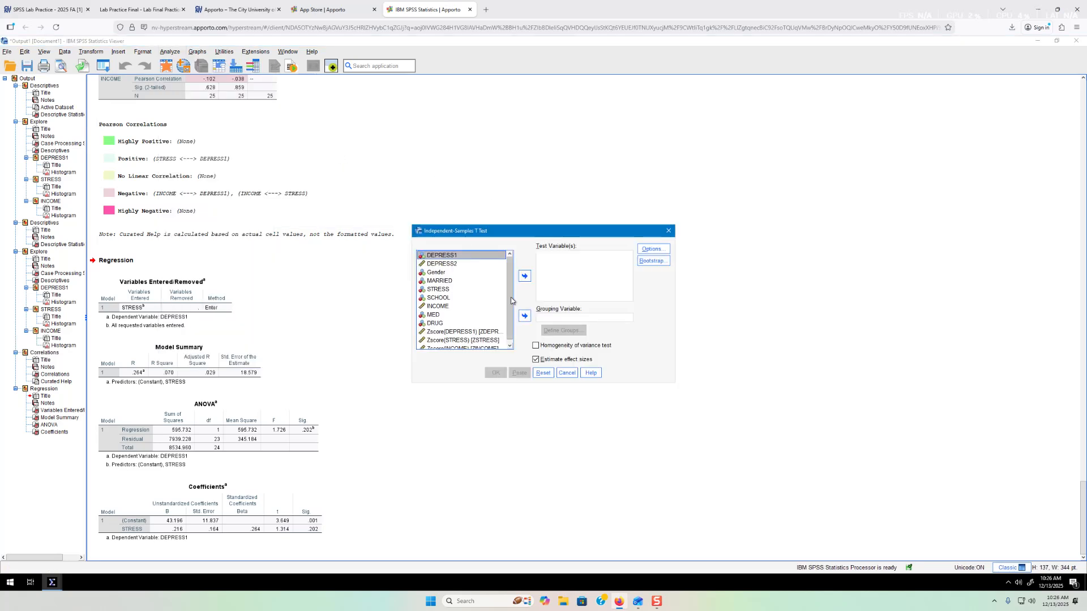
scroll(511, 306, "down", 1)
left_click(438, 319)
left_click(524, 316)
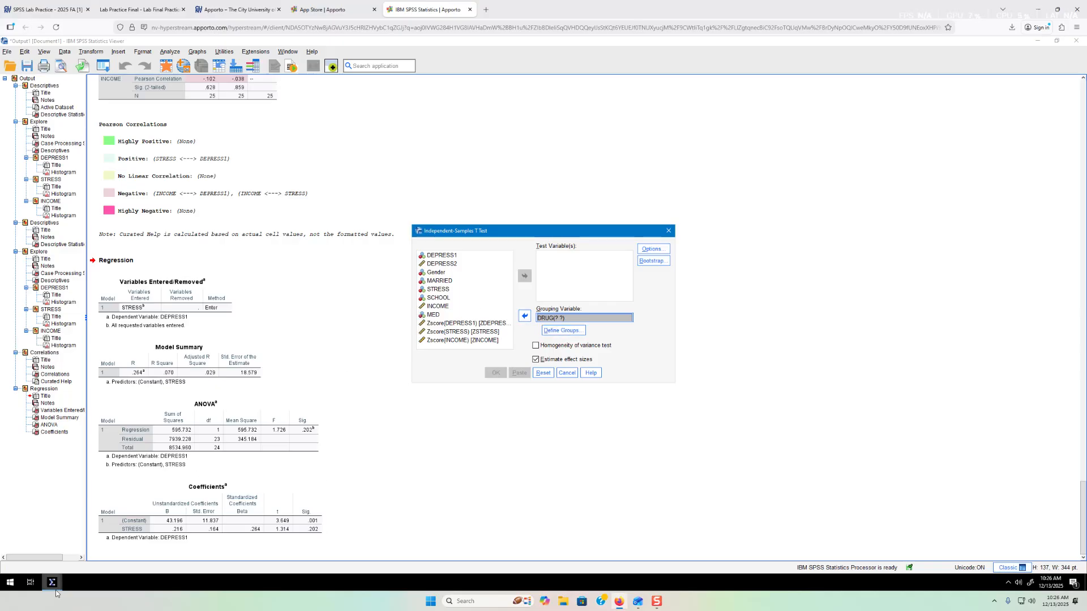
Check the DRUG coding in the data set and define the t test's group values as 0 and 1.
mouse_move(57, 593)
left_click(27, 552)
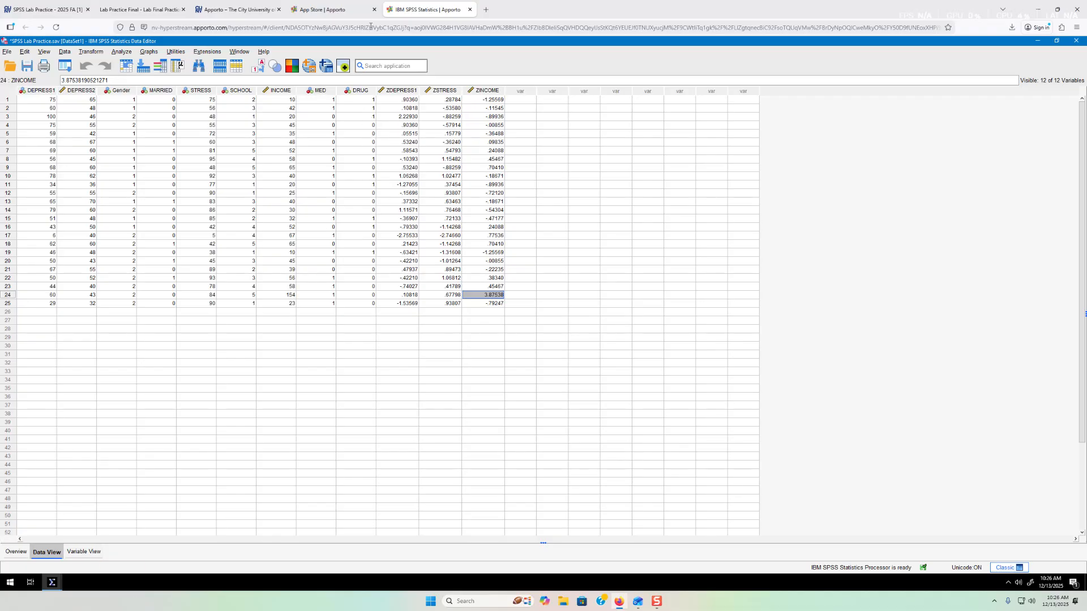
left_click(29, 583)
left_click(52, 584)
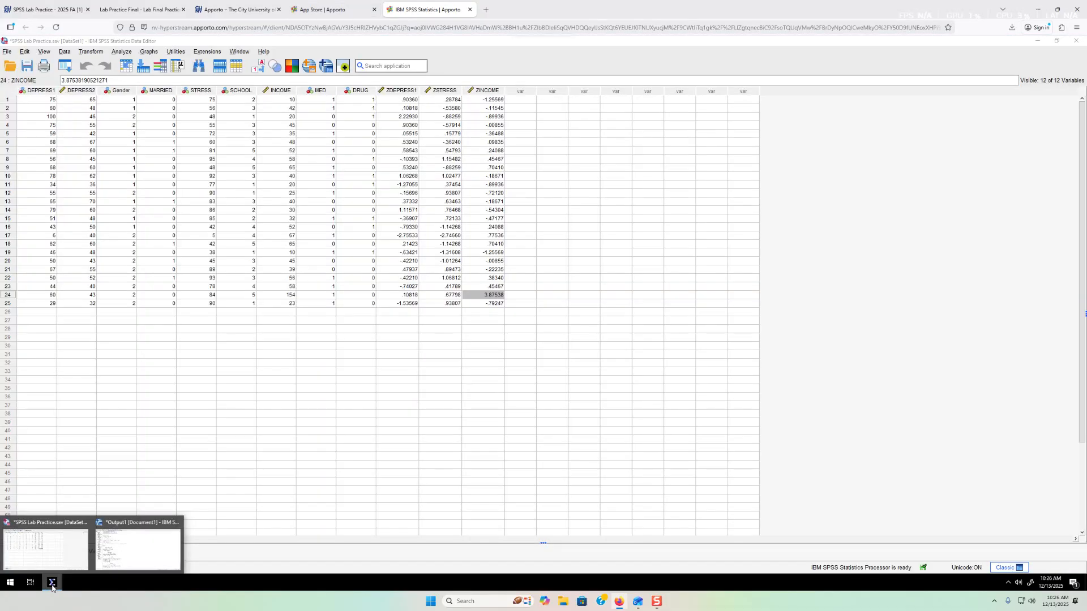
left_click(137, 563)
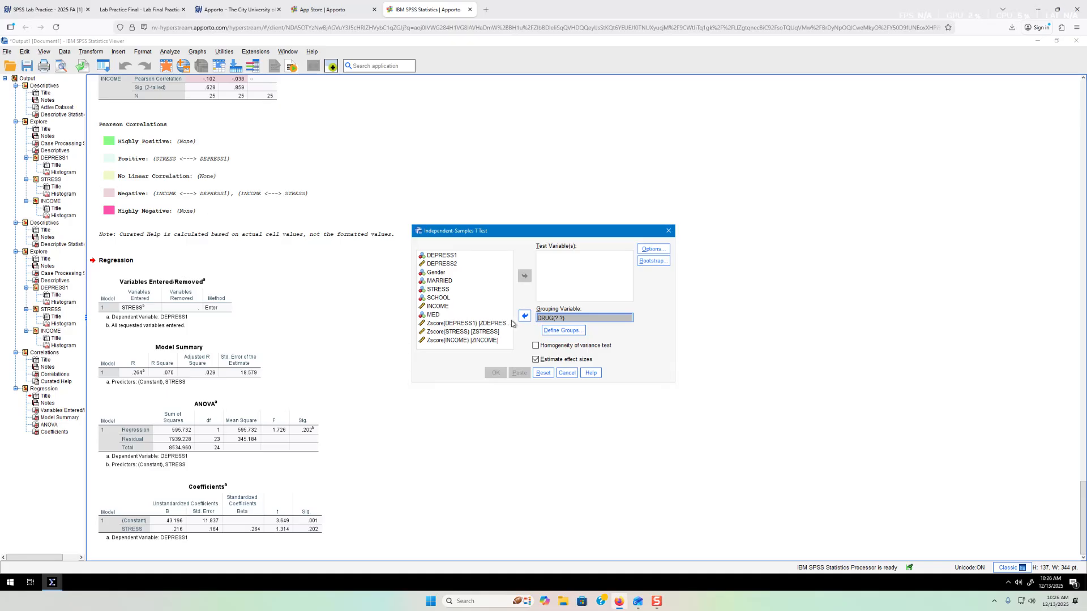
left_click(571, 332)
left_click(555, 293)
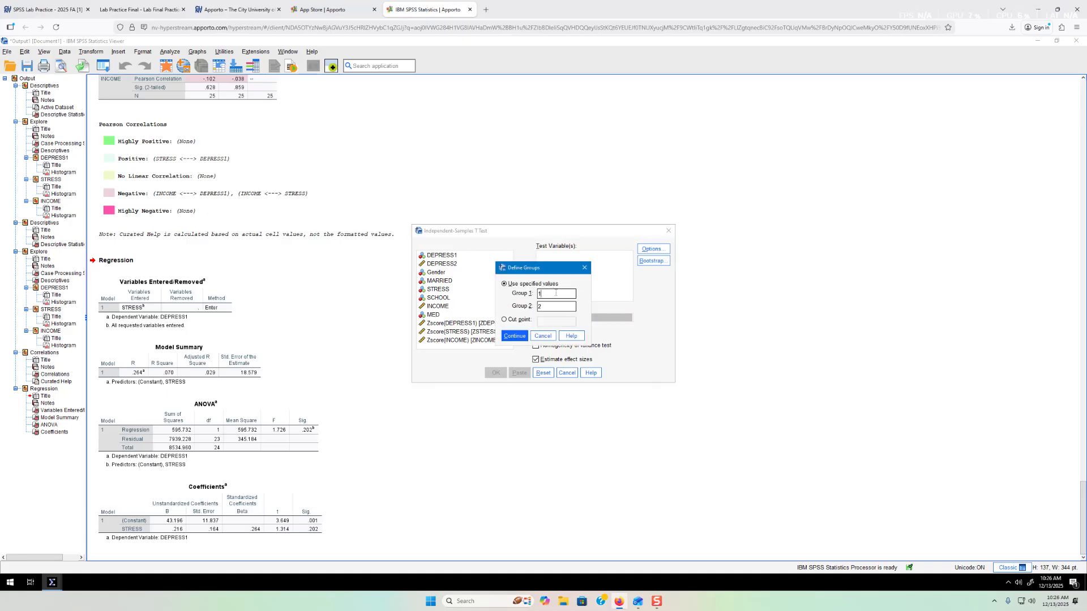
type("0")
key("BackSpace")
key("BackSpace")
type("0")
key("BackSpace")
type("1")
left_click(519, 337)
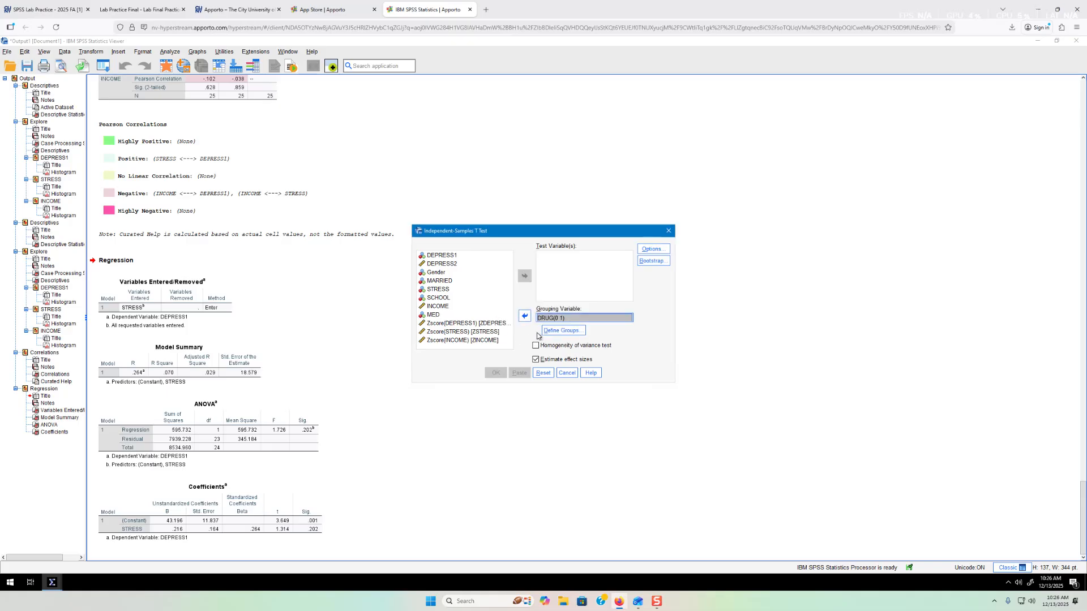
Run the t test on INCOME with the homogeneity of variance test on and effect sizes off, and inspect the Independent Samples Test table.
left_click(461, 307)
left_click(523, 276)
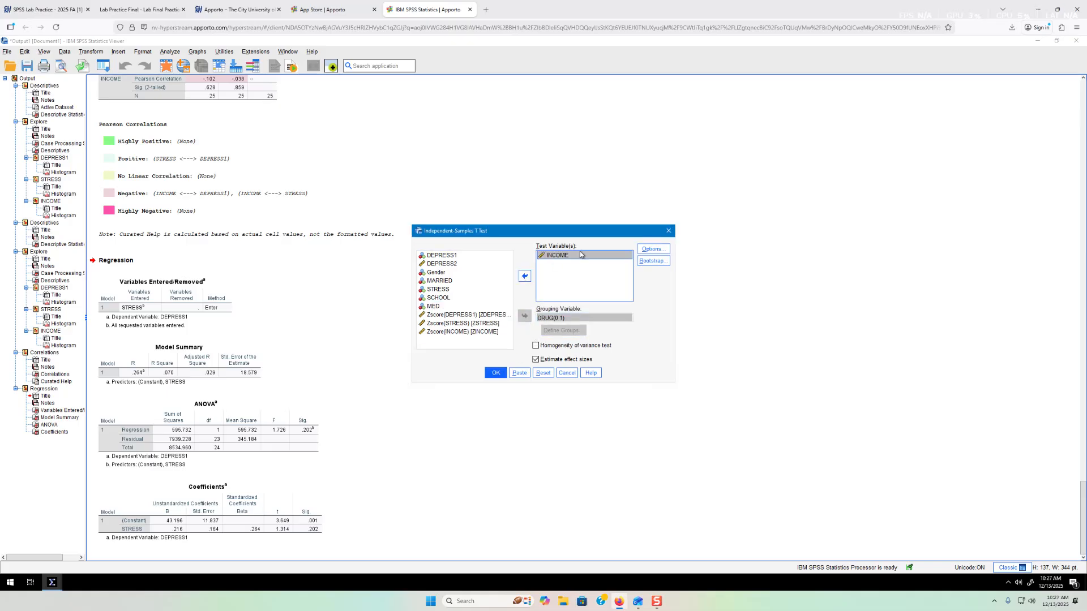
left_click(535, 346)
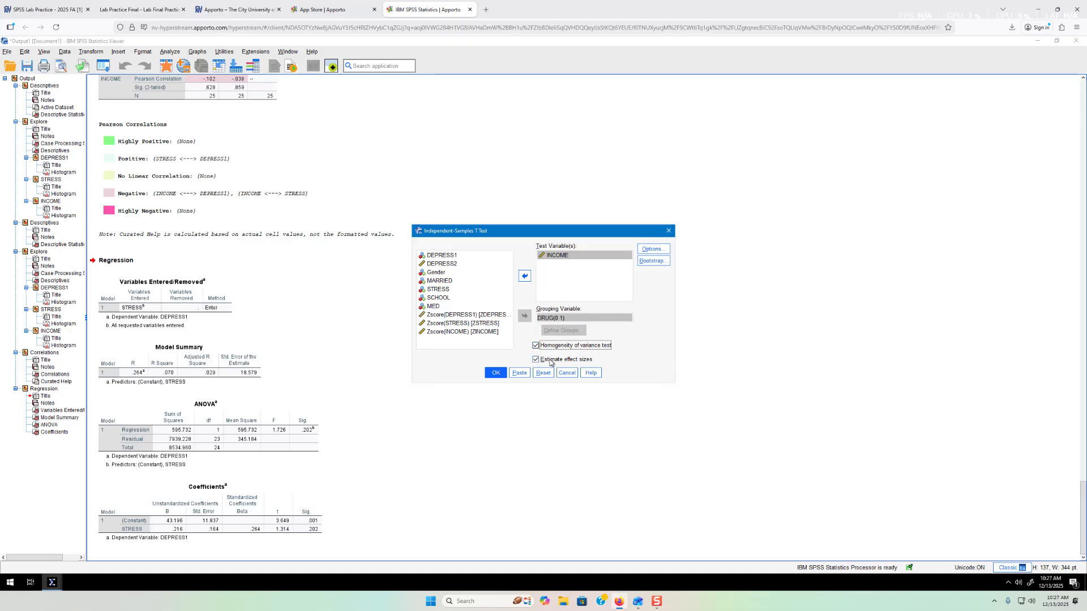
left_click(537, 361)
left_click(495, 374)
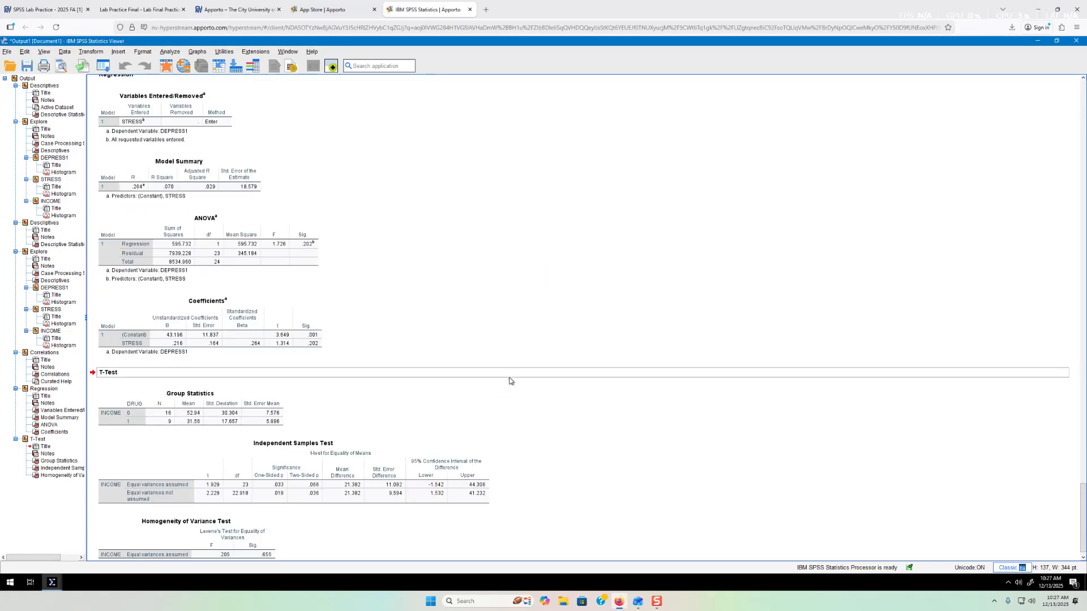
left_click(174, 496)
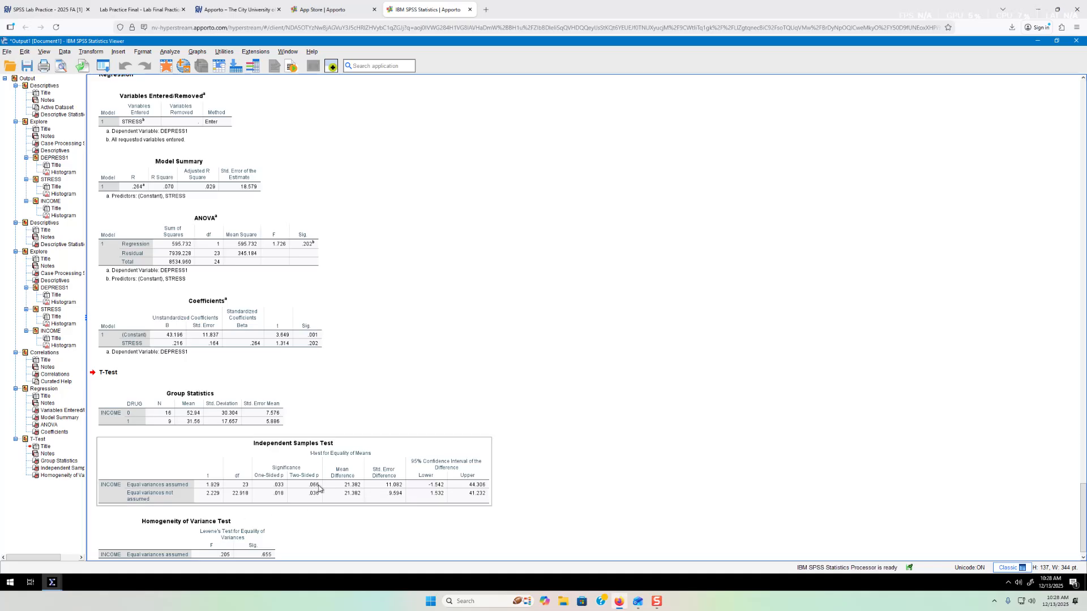
Read question 6 in the lab practice PDF and set up a one-way ANOVA in SPSS with INCOME as dependent and SCHOOL as factor.
left_click(146, 5)
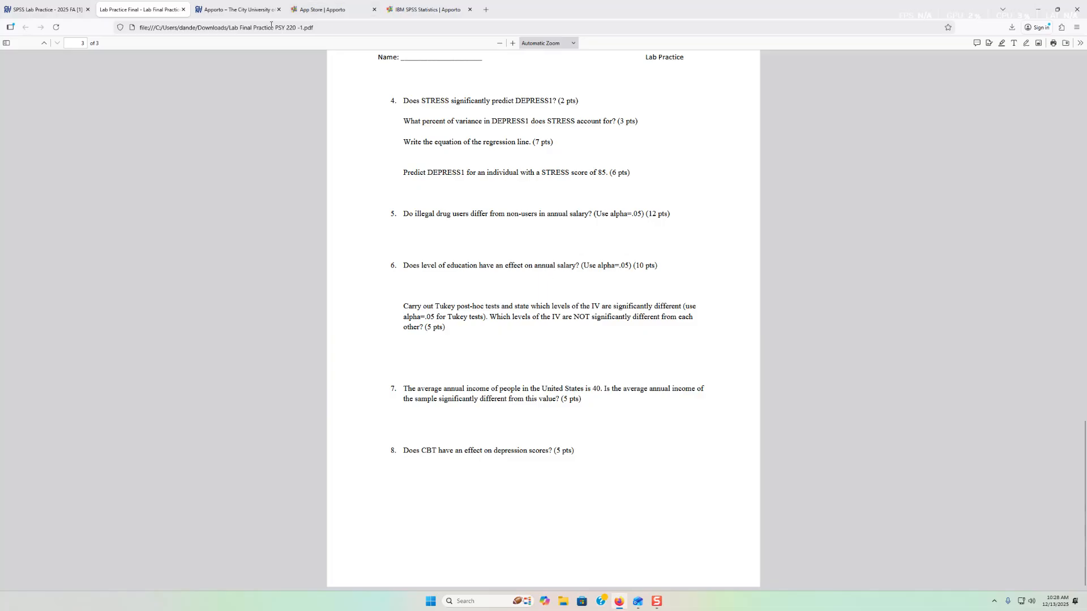
left_click(199, 11)
left_click(325, 12)
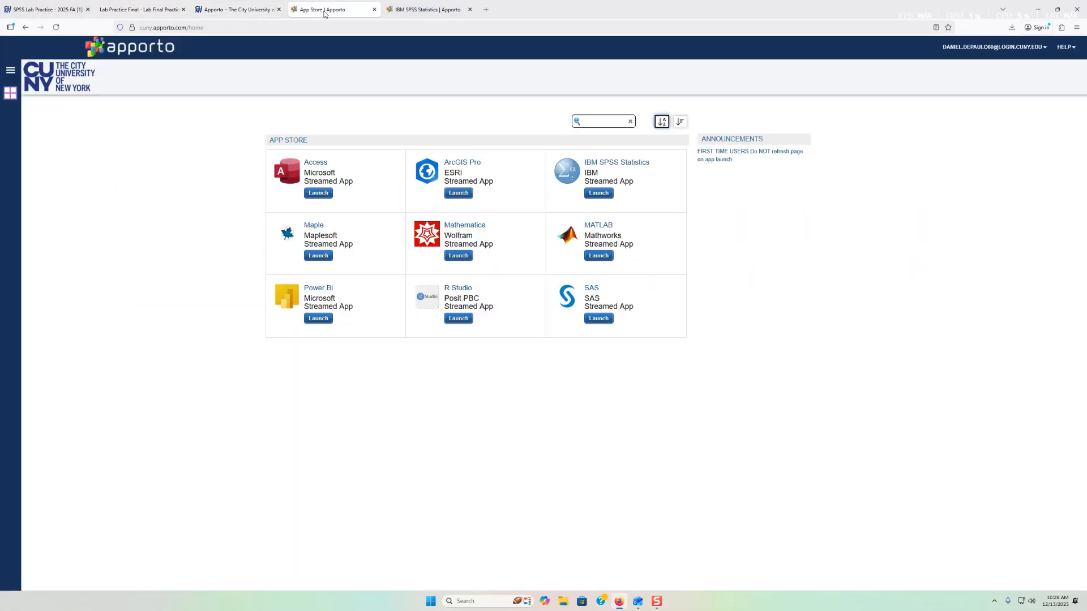
left_click(424, 8)
scroll(413, 125, "down", 1)
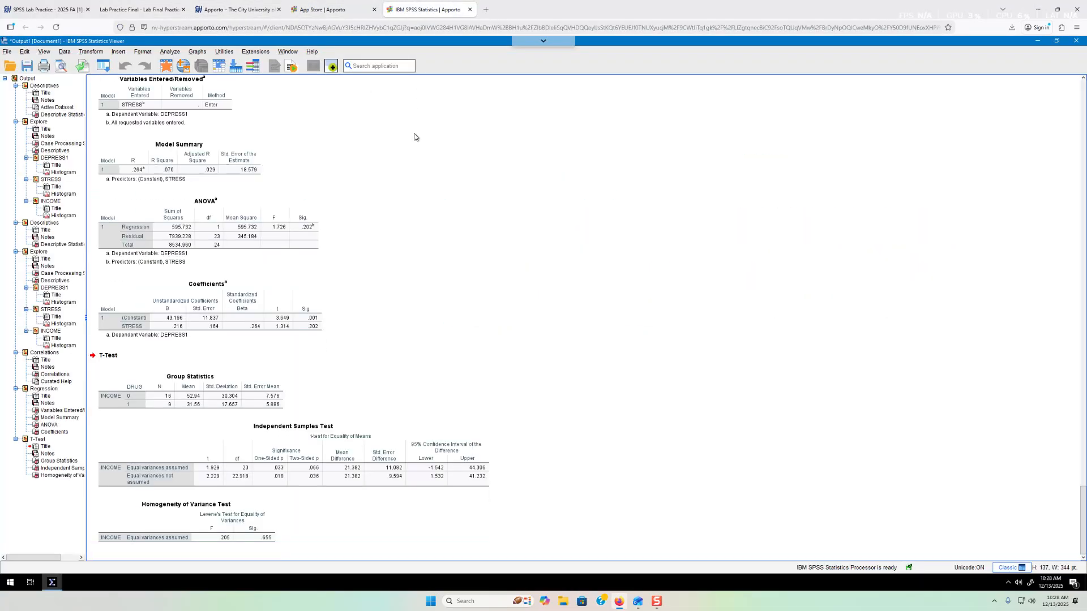
left_click(173, 55)
mouse_move(205, 67)
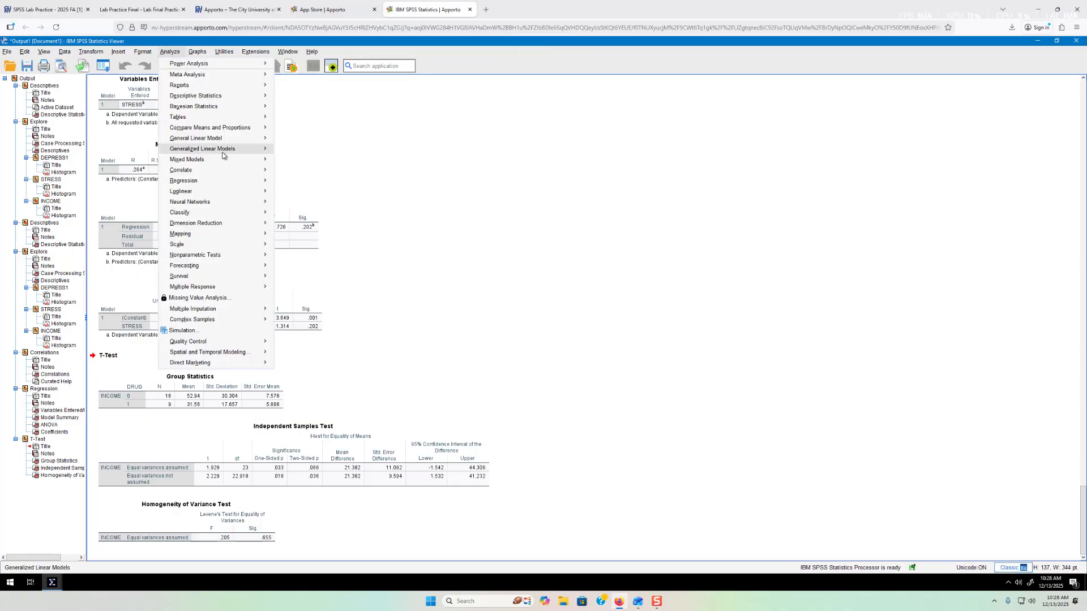
mouse_move(224, 139)
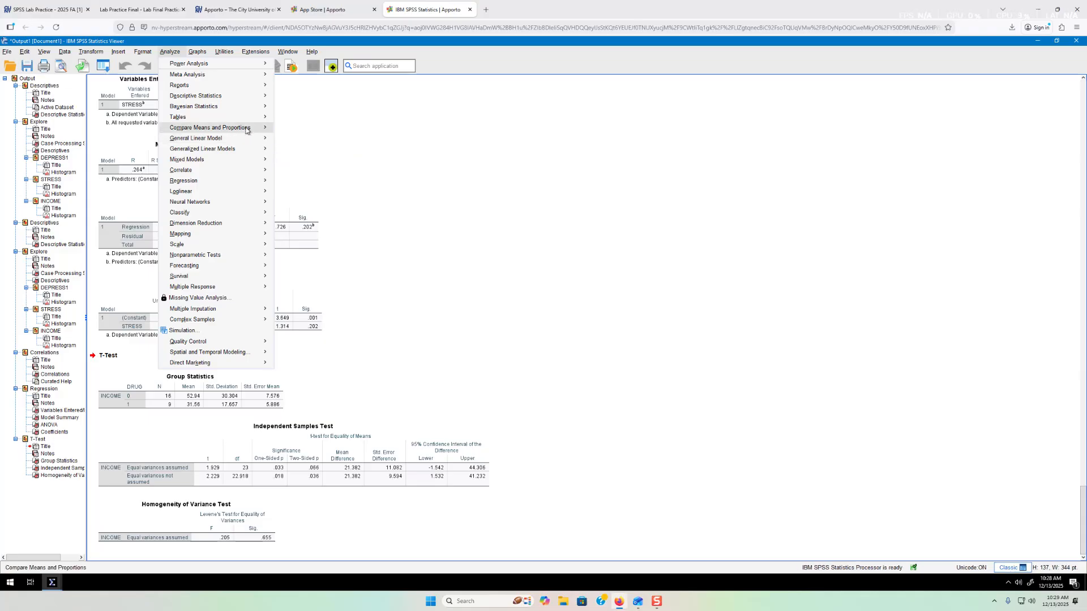
mouse_move(258, 128)
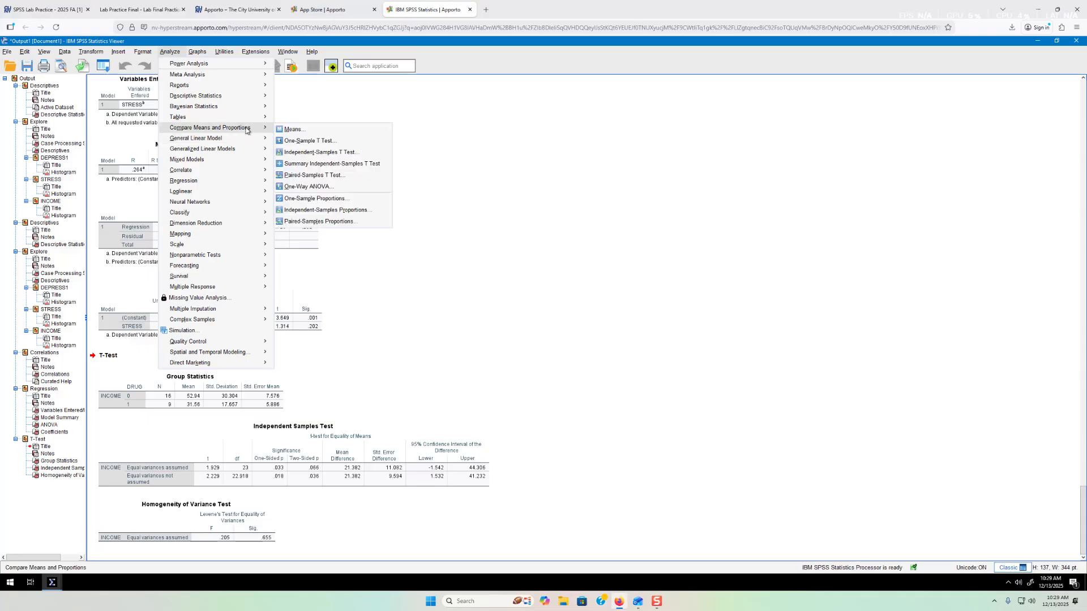
left_click(324, 187)
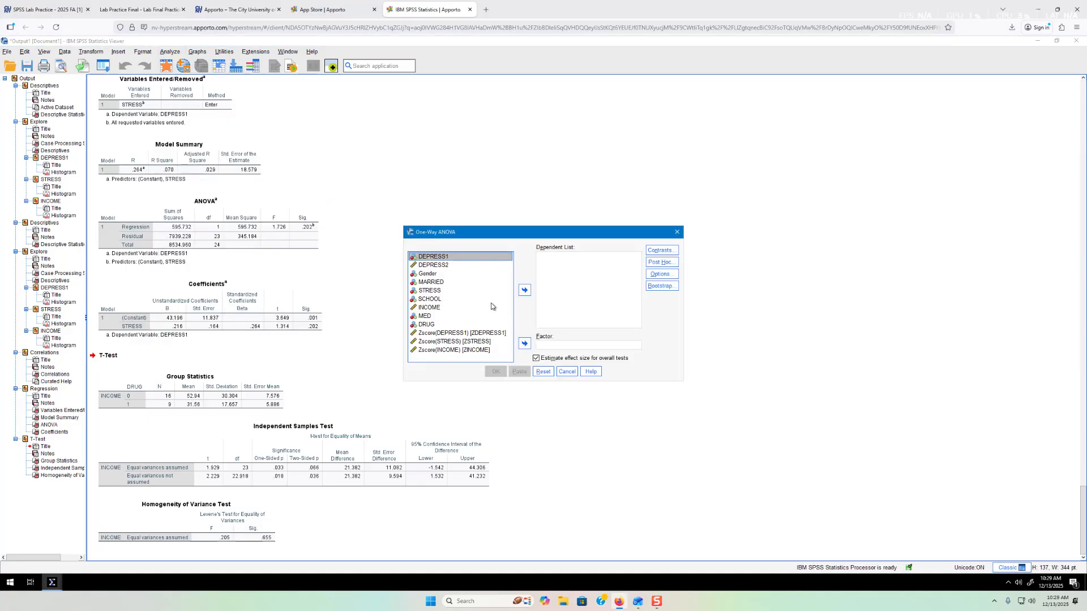
left_click(430, 307)
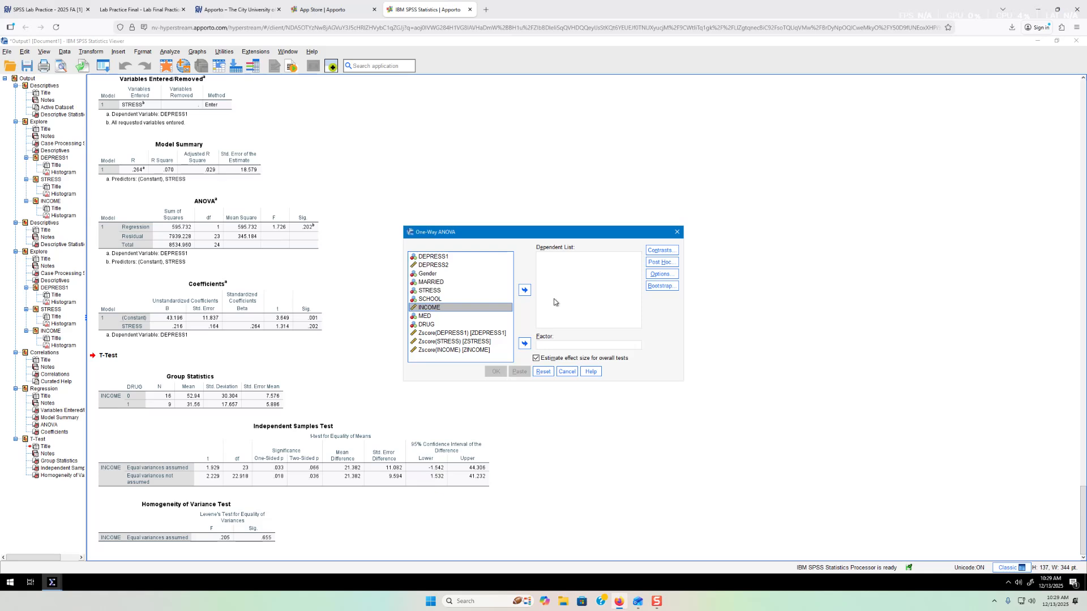
left_click(524, 291)
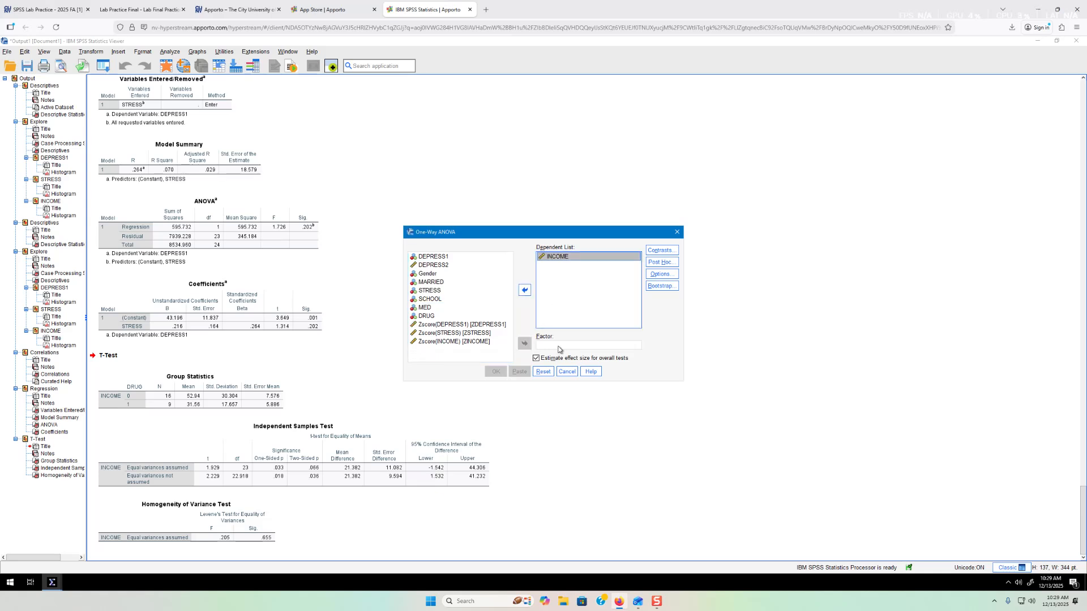
left_click(438, 300)
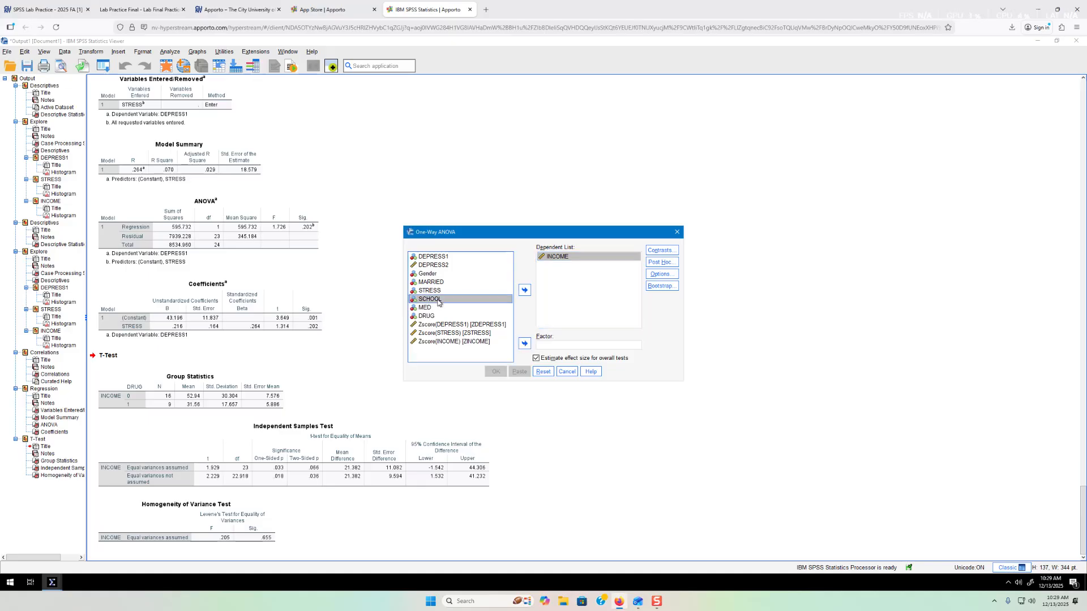
left_click(523, 345)
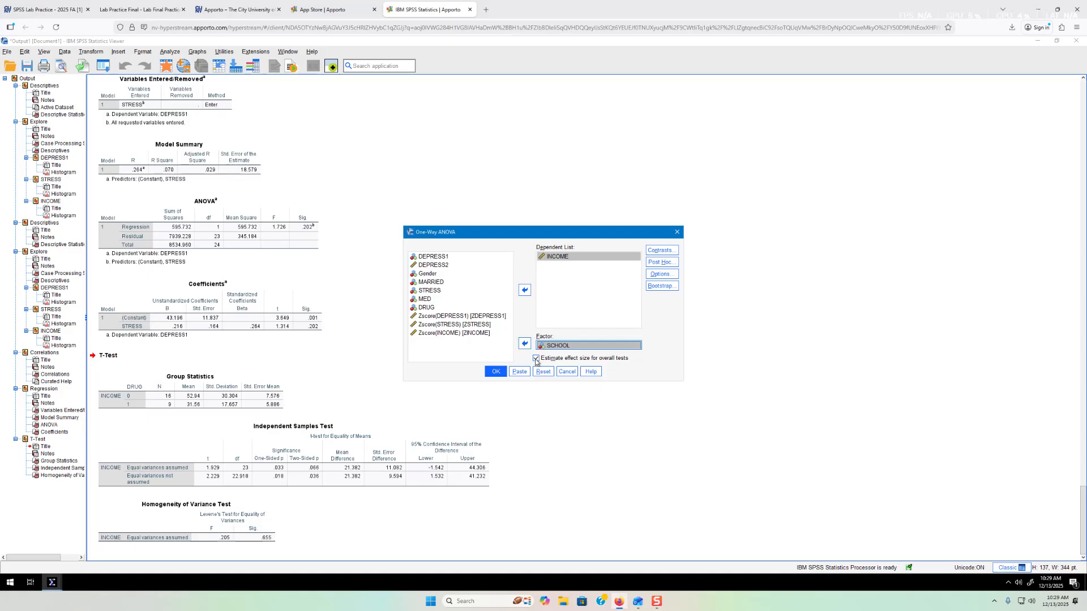
Turn off effect size estimation, add Tukey post hoc comparisons, and run the one-way ANOVA.
left_click(536, 359)
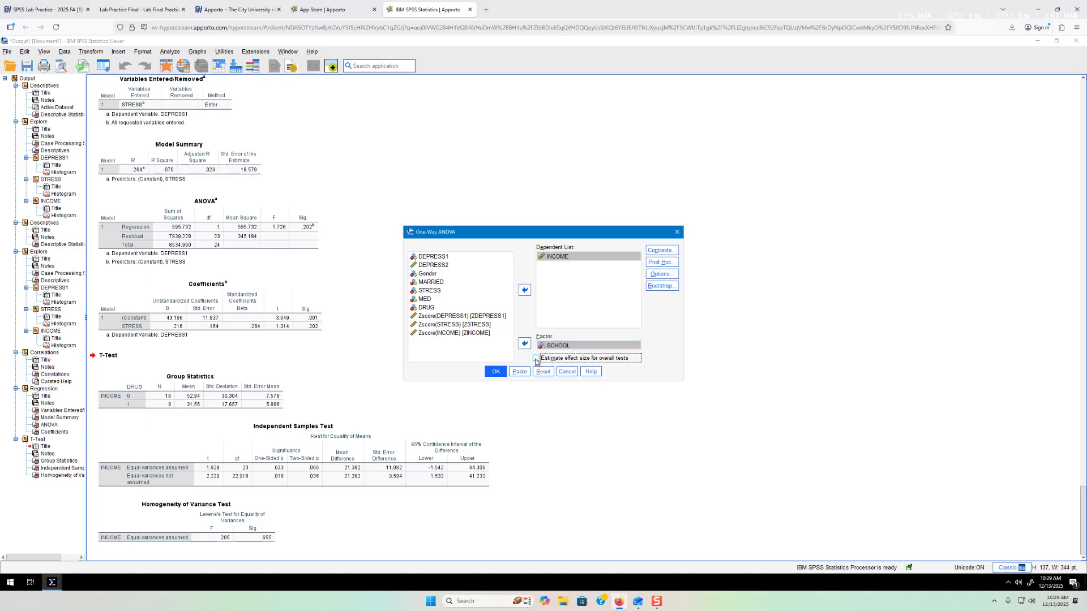
left_click(659, 263)
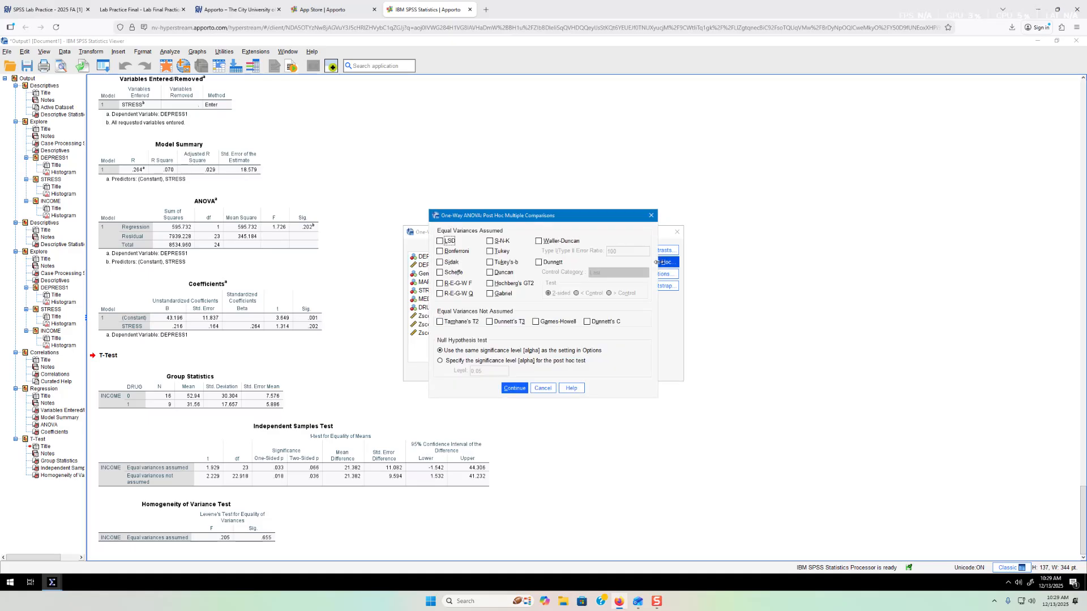
left_click(490, 252)
left_click(517, 392)
left_click(496, 372)
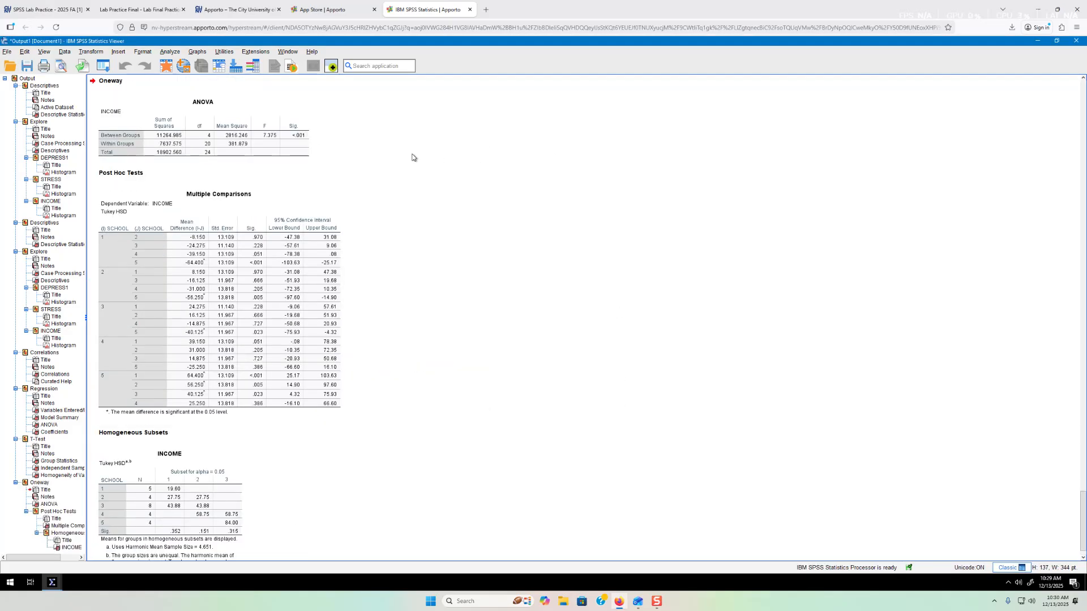
Examine the ANOVA and Tukey comparisons against question 6 and the SCHOOL level codes on the PDF's first page.
left_click(270, 141)
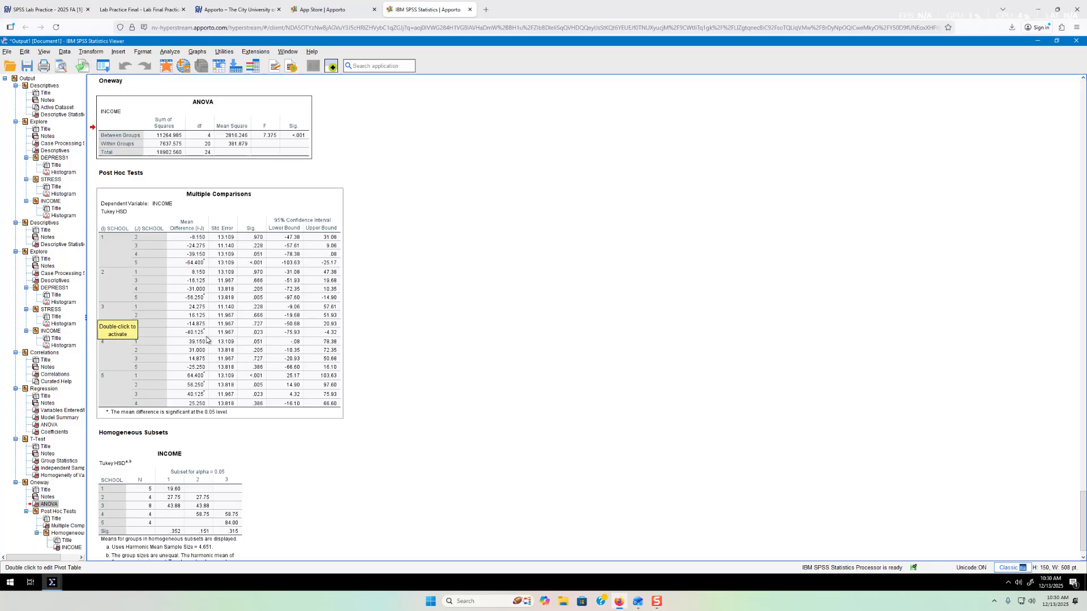
left_click(114, 9)
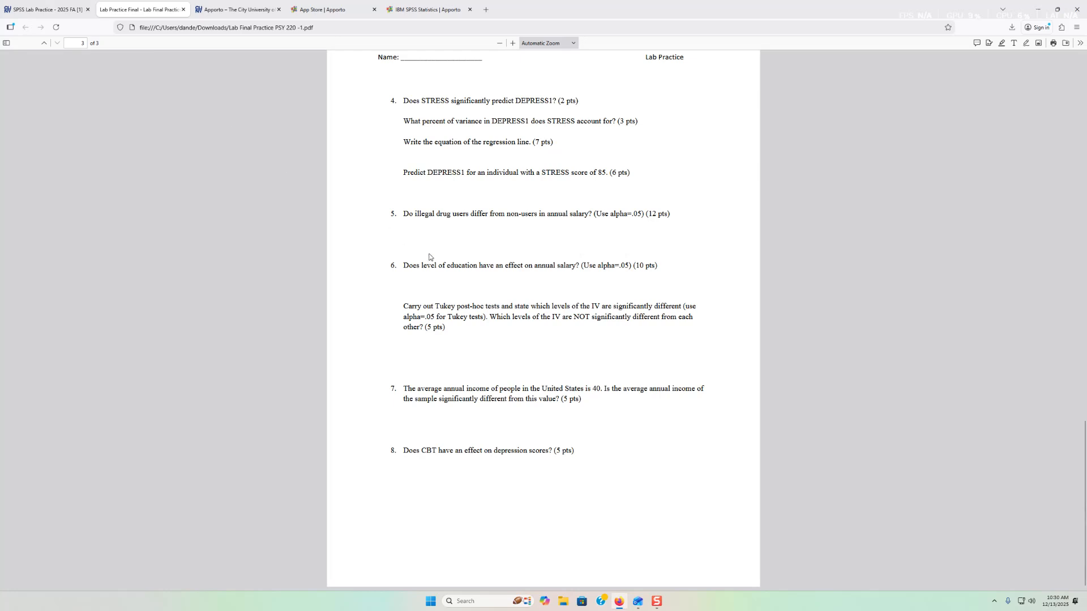
key("Home")
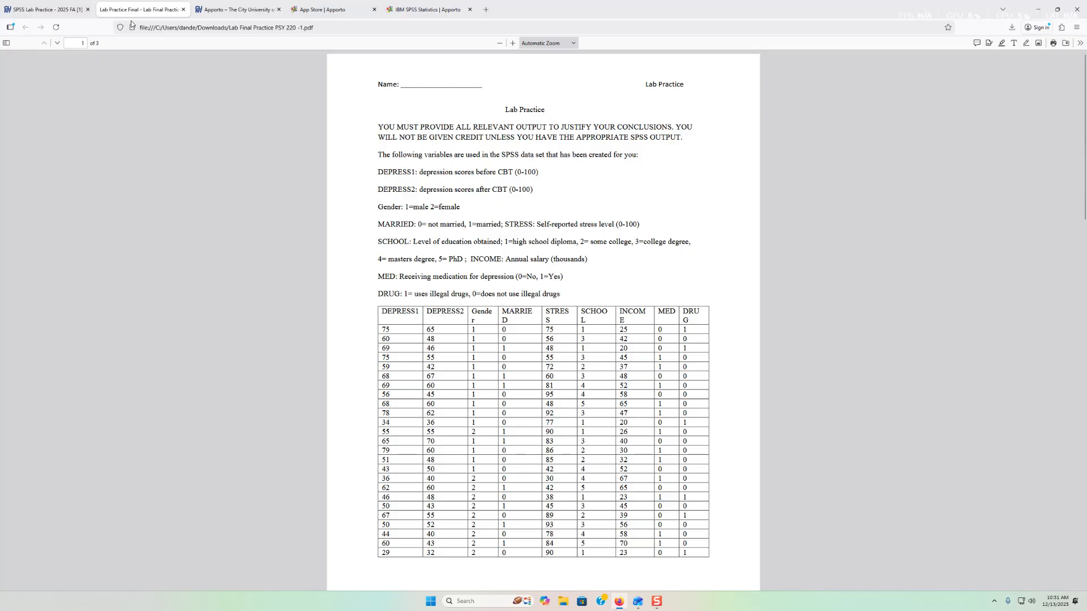
left_click(404, 8)
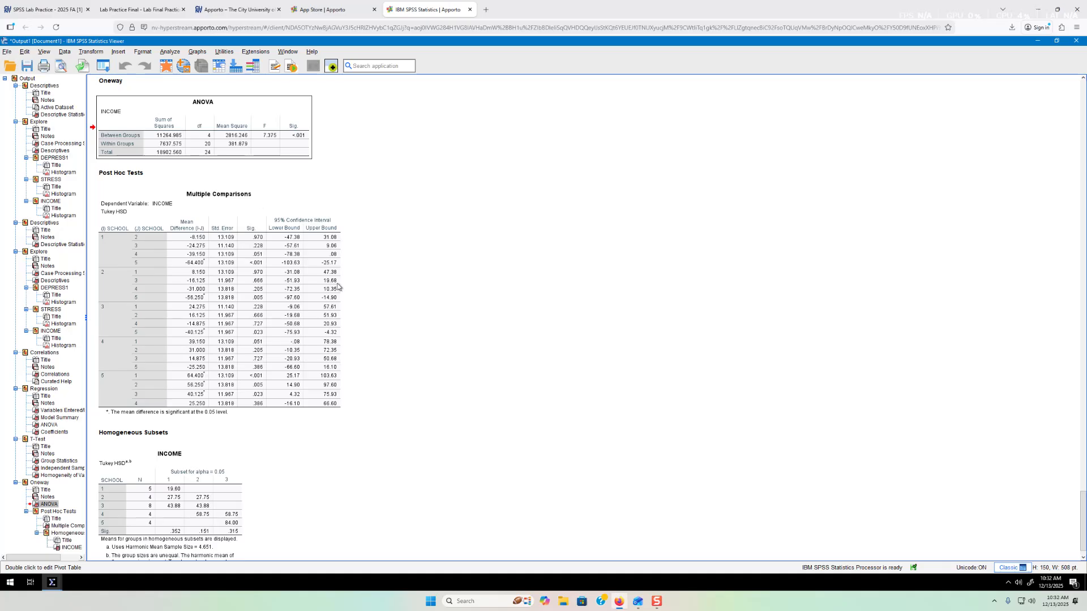
Read question 7 in the lab practice PDF and set up a one-sample t test in SPSS on INCOME with a test value of 40.
left_click(139, 9)
scroll(390, 251, "down", 20)
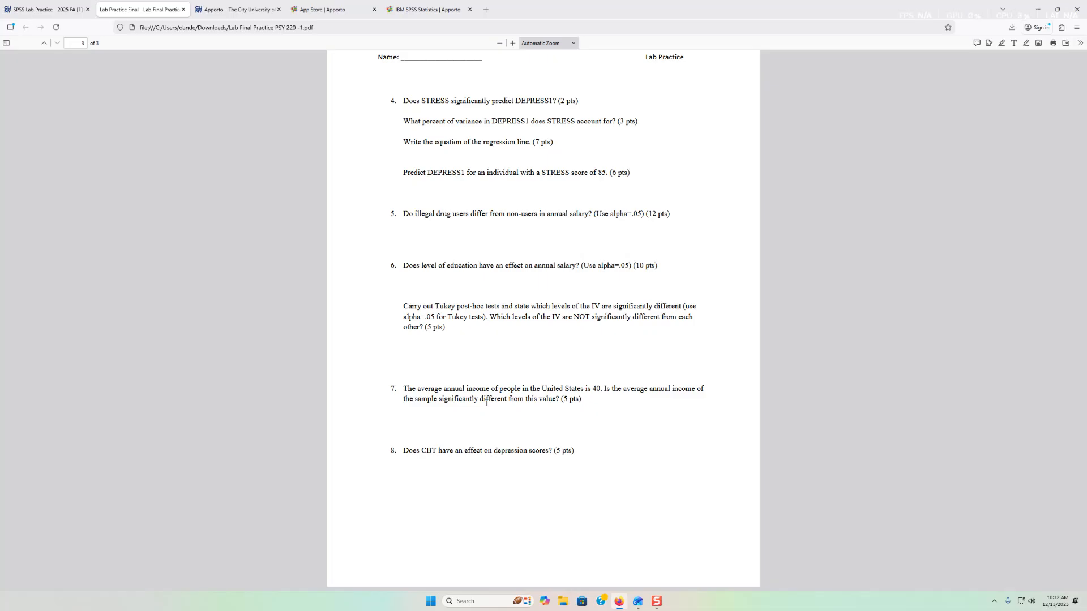
left_click(425, 10)
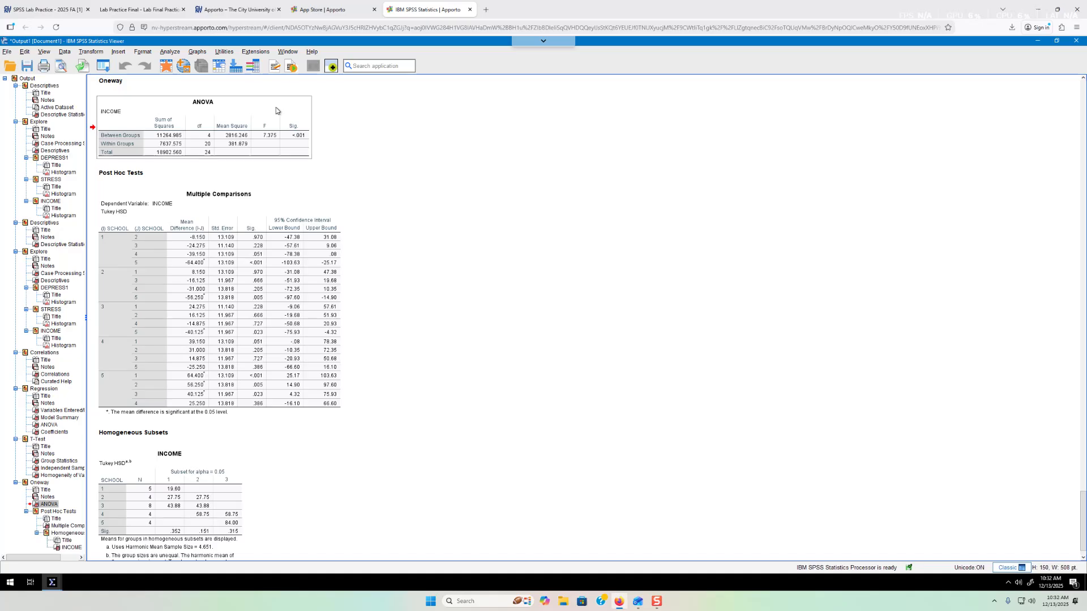
left_click(169, 51)
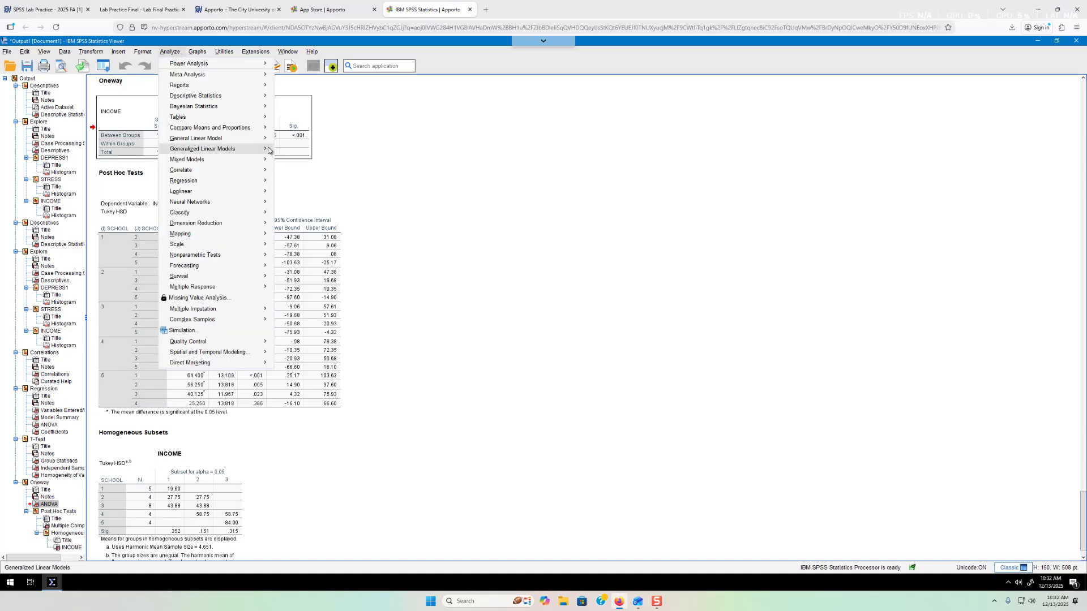
mouse_move(263, 127)
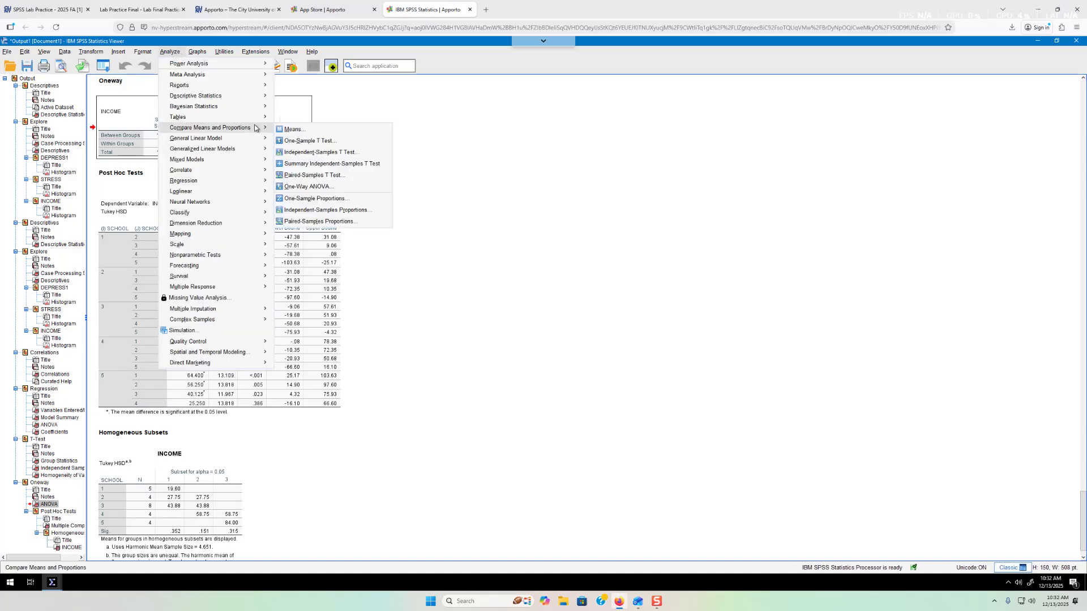
left_click(323, 141)
left_click(576, 351)
type("40")
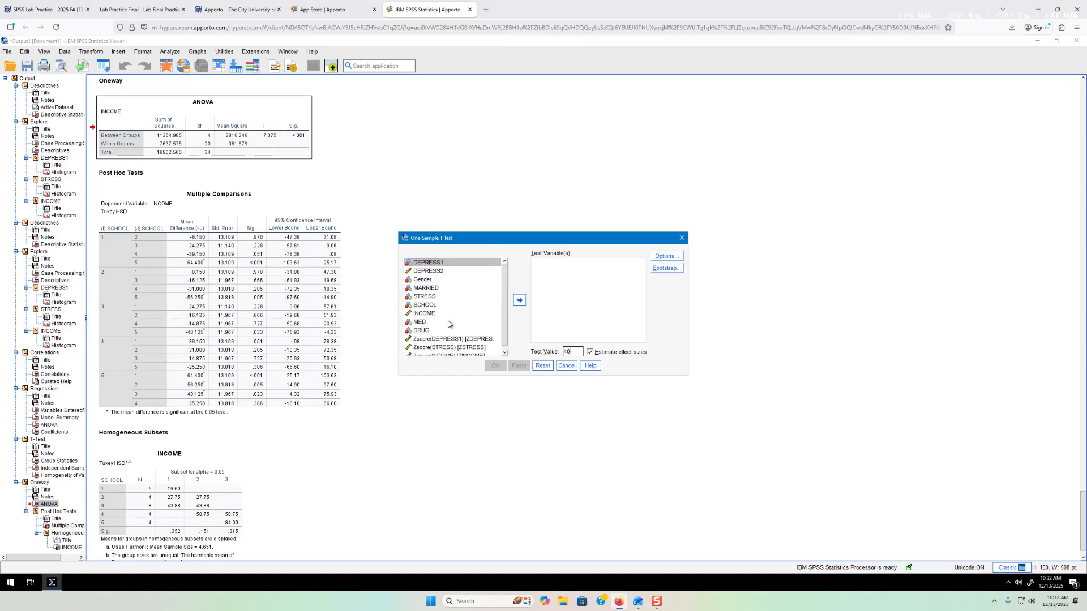
left_click(436, 314)
left_click(520, 300)
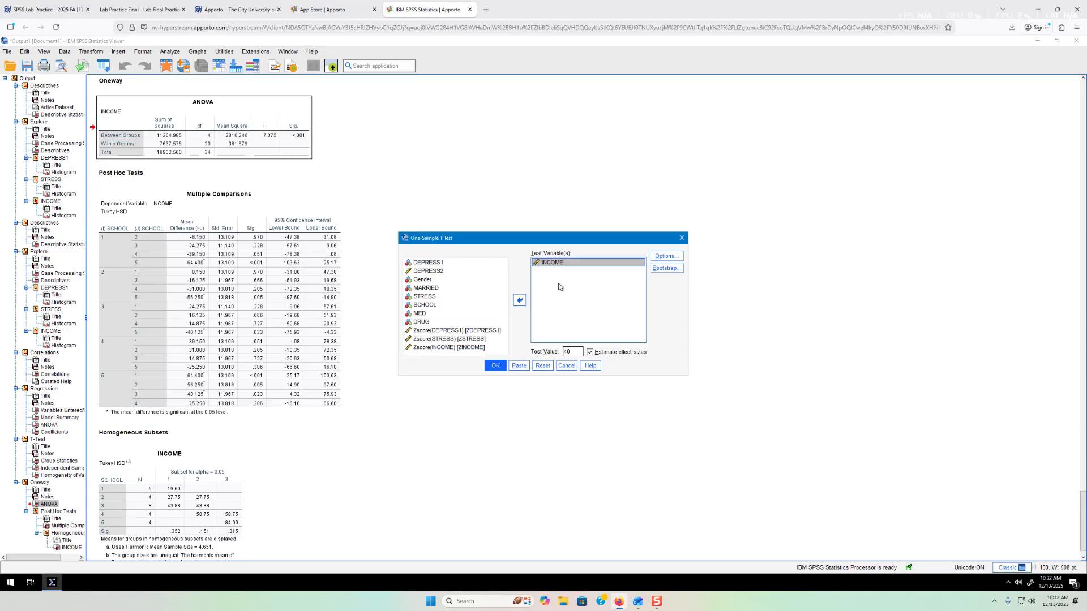
Run the one-sample t test without effect size estimation and inspect the One-Sample Test table.
left_click(590, 352)
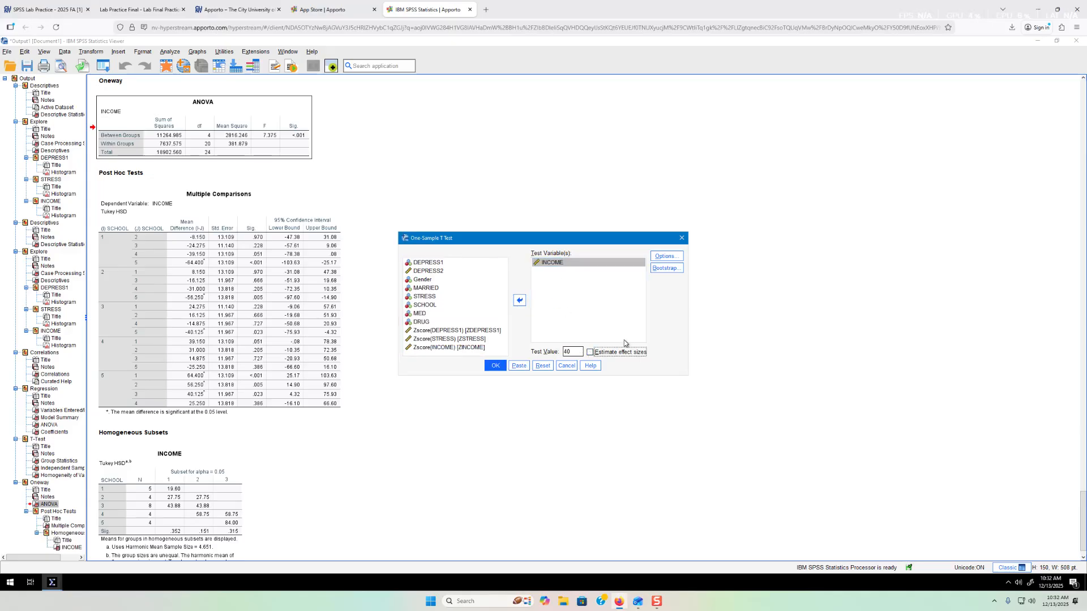
left_click(491, 368)
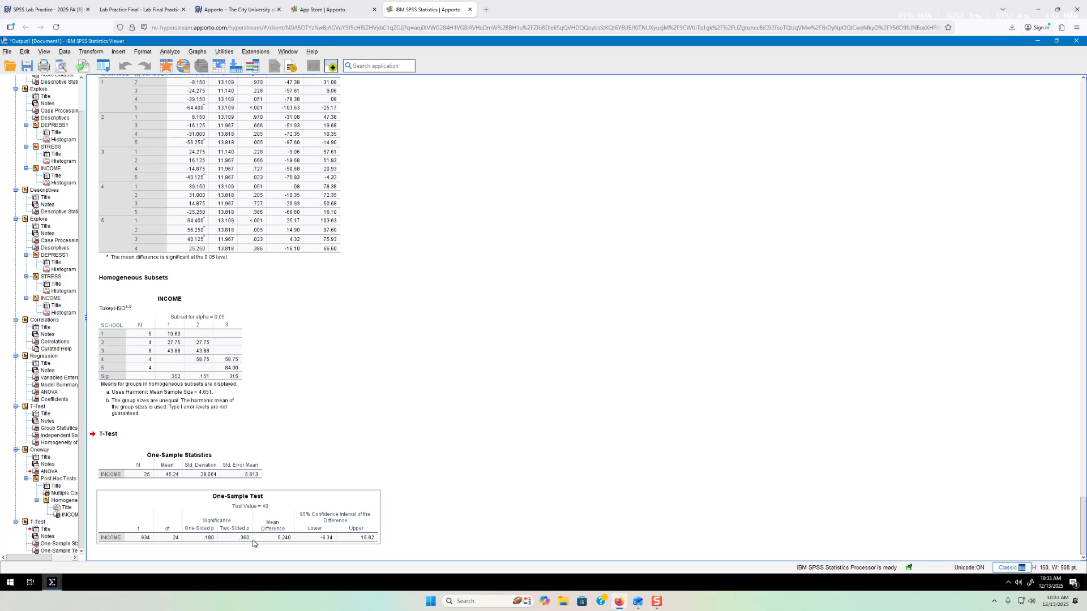
left_click(268, 413)
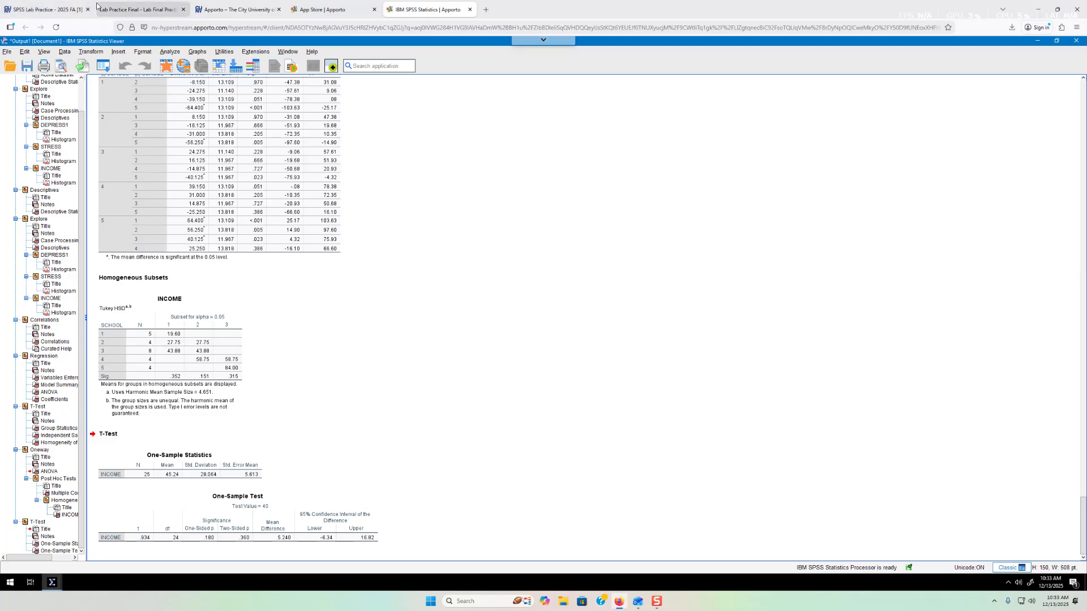
Check question 8 and the PDF's variable definitions, and set up a paired-samples t test in SPSS pairing DEPRESS1 with DEPRESS2.
left_click(140, 9)
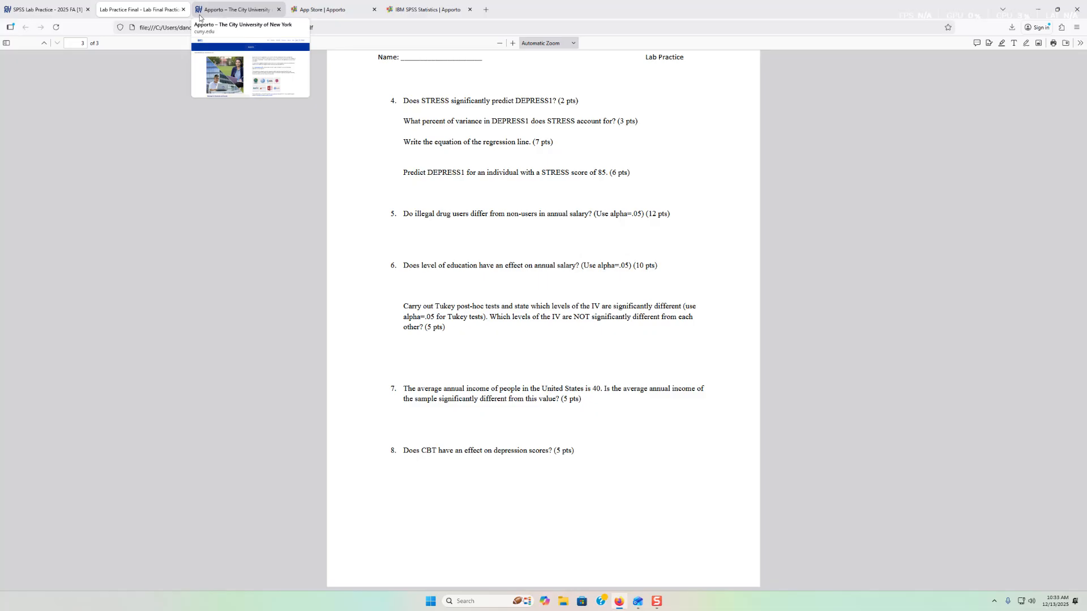
key("Home")
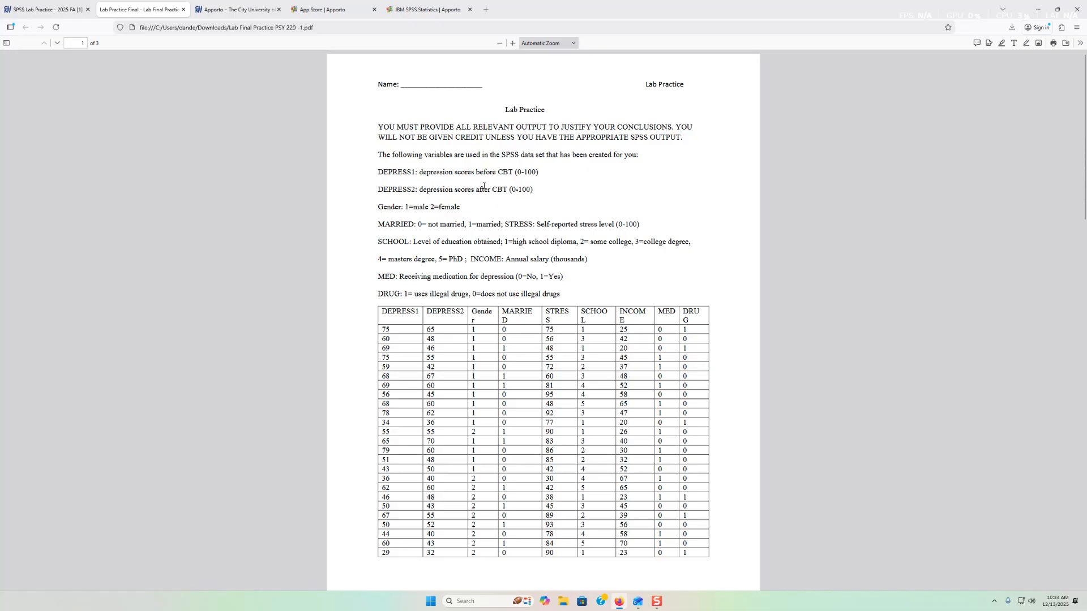
left_click(399, 9)
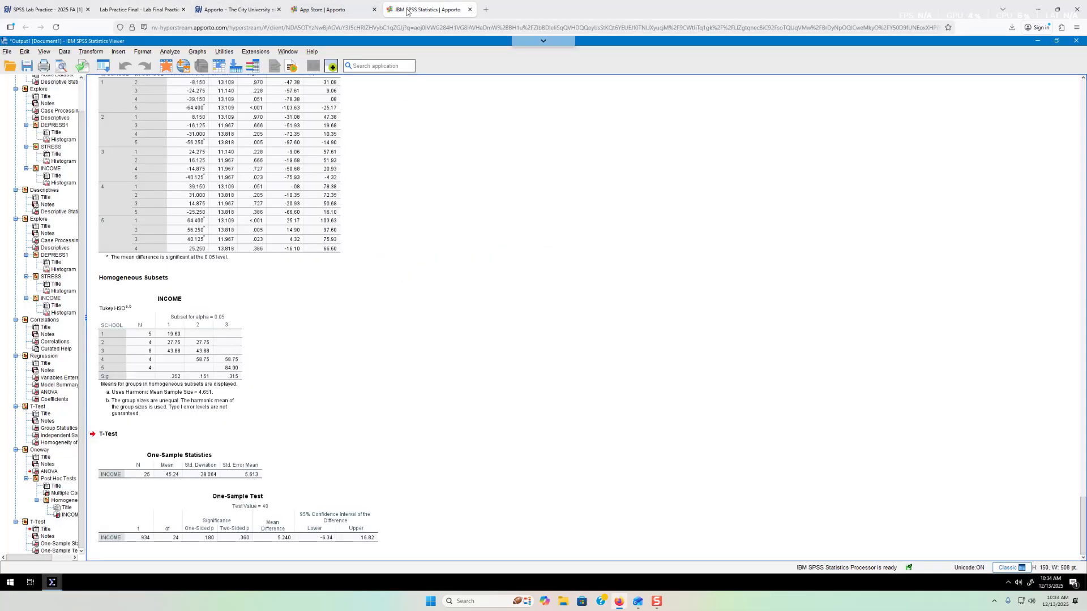
left_click(170, 51)
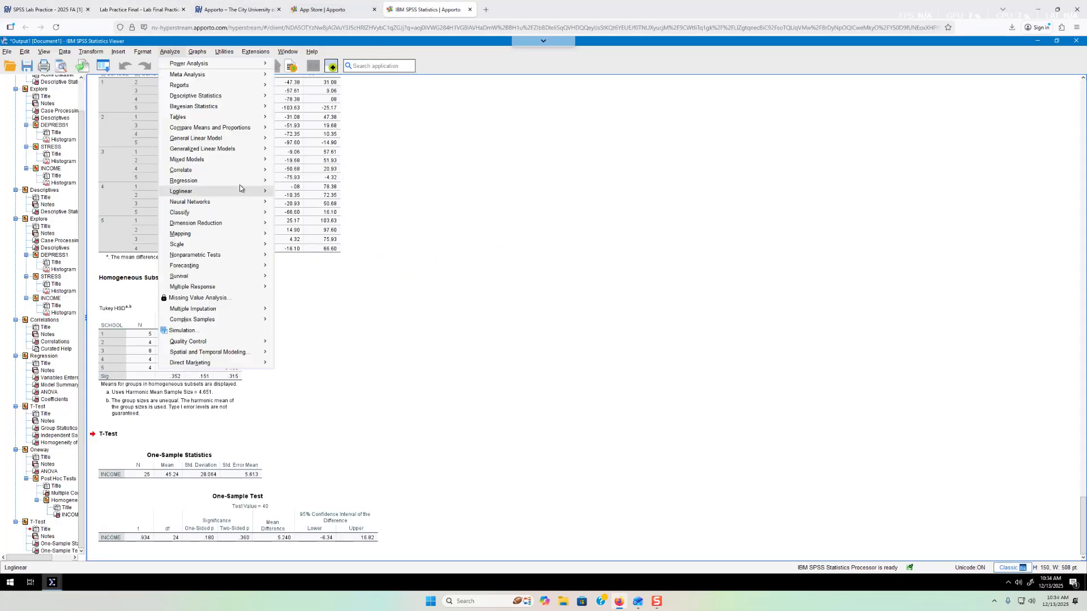
mouse_move(228, 128)
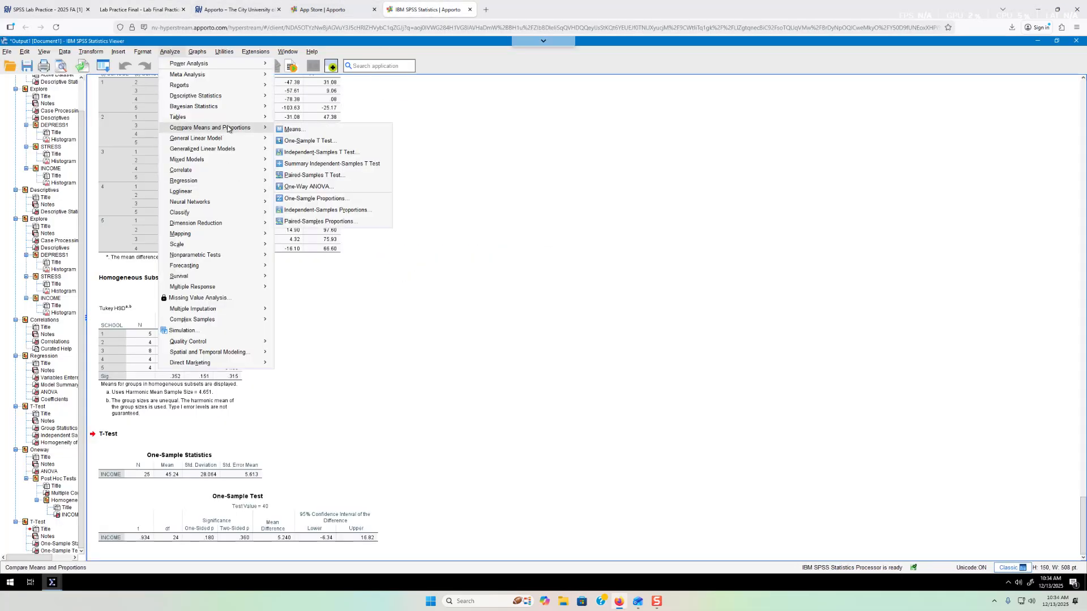
left_click(326, 176)
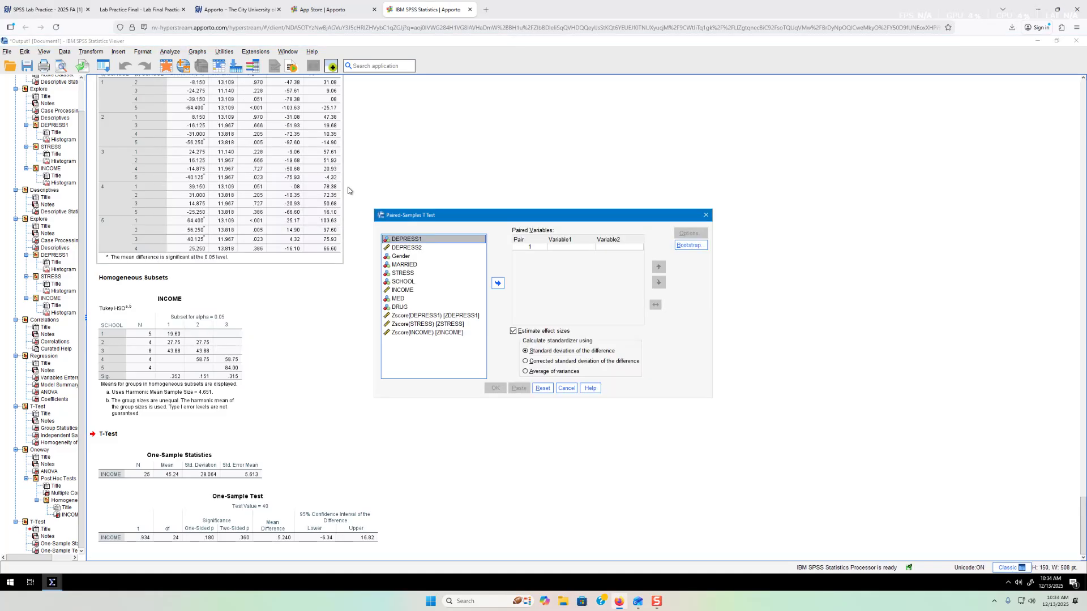
left_click(418, 249, "ctrl")
left_click(497, 283)
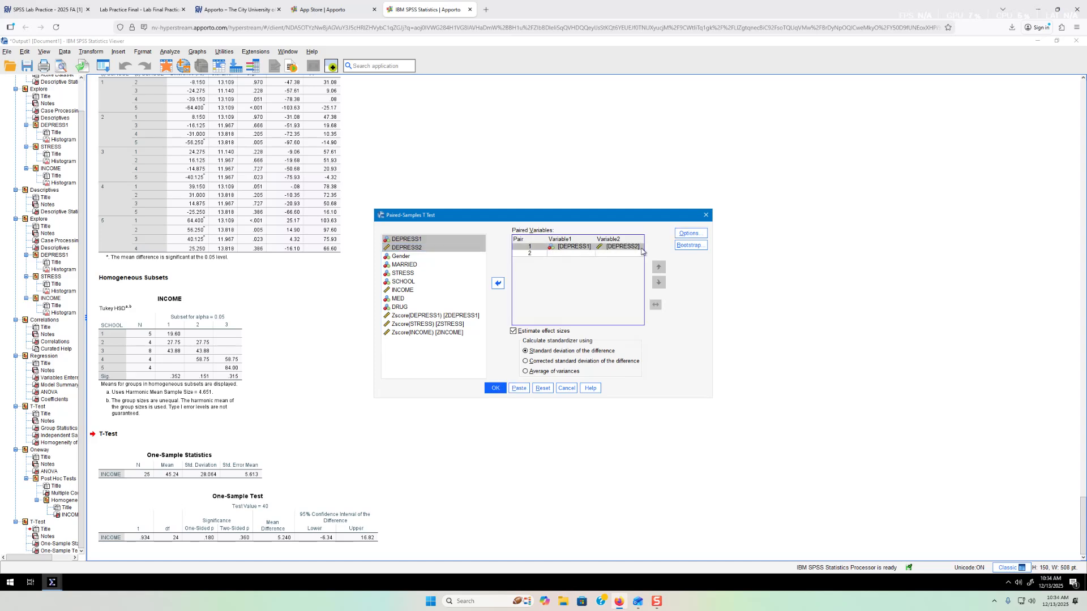
Turn off effect size estimation and run the paired-samples t test on the depression scores.
left_click(514, 332)
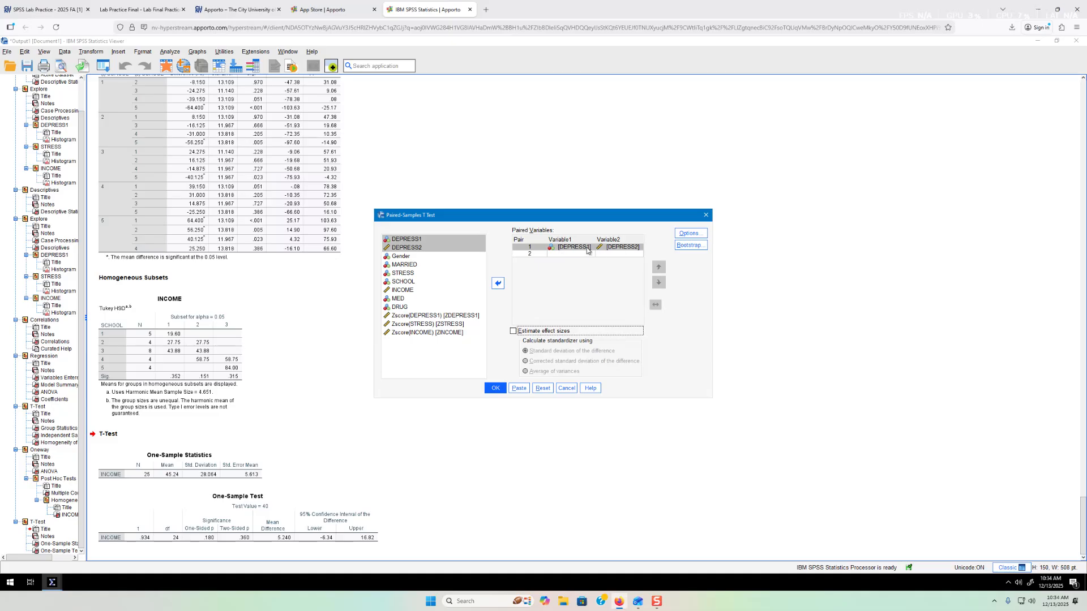
left_click(496, 388)
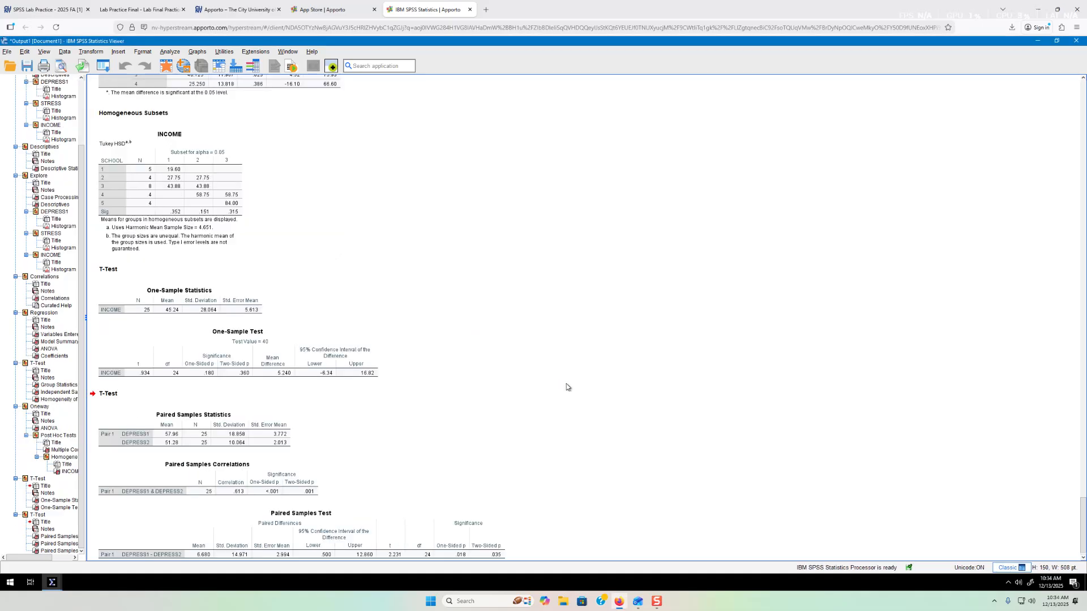
scroll(495, 420, "down", 1)
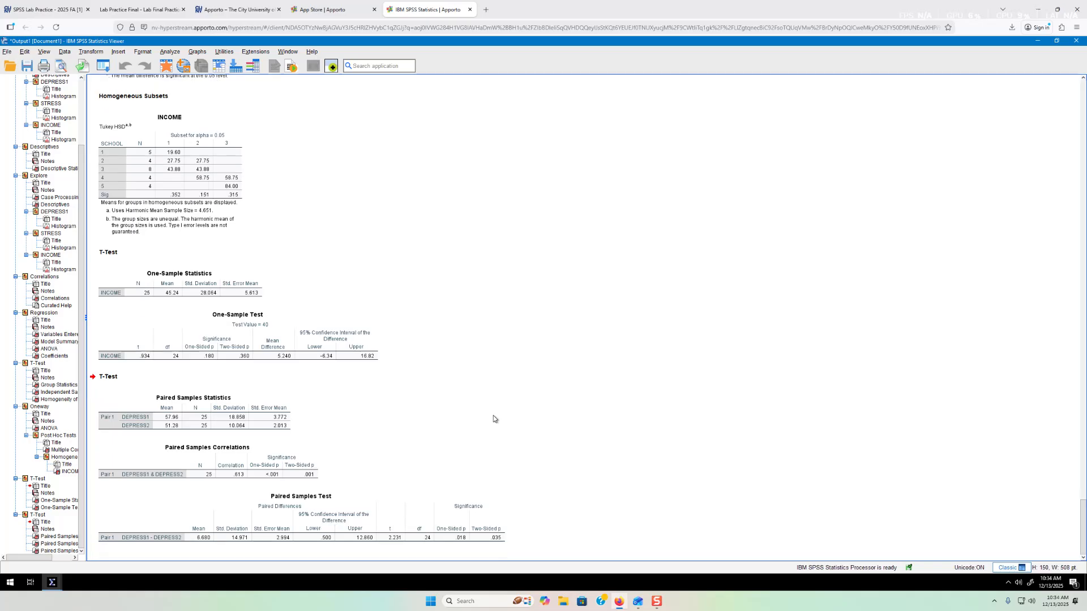
Examine the Paired Samples Test output and review the questions on the last page of the lab practice PDF.
left_click(229, 500)
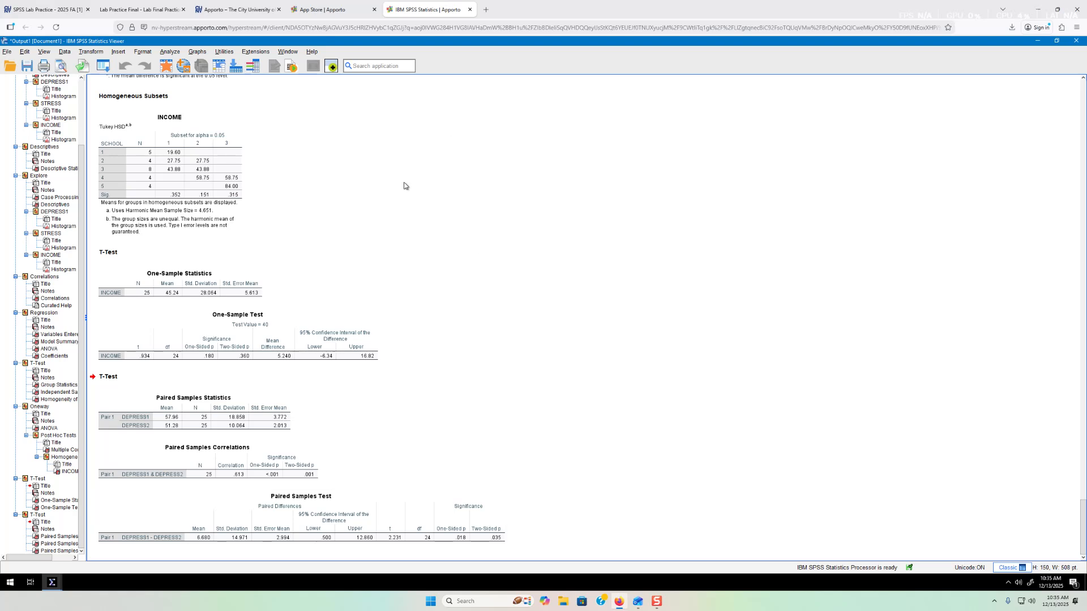
left_click(138, 9)
key("End")
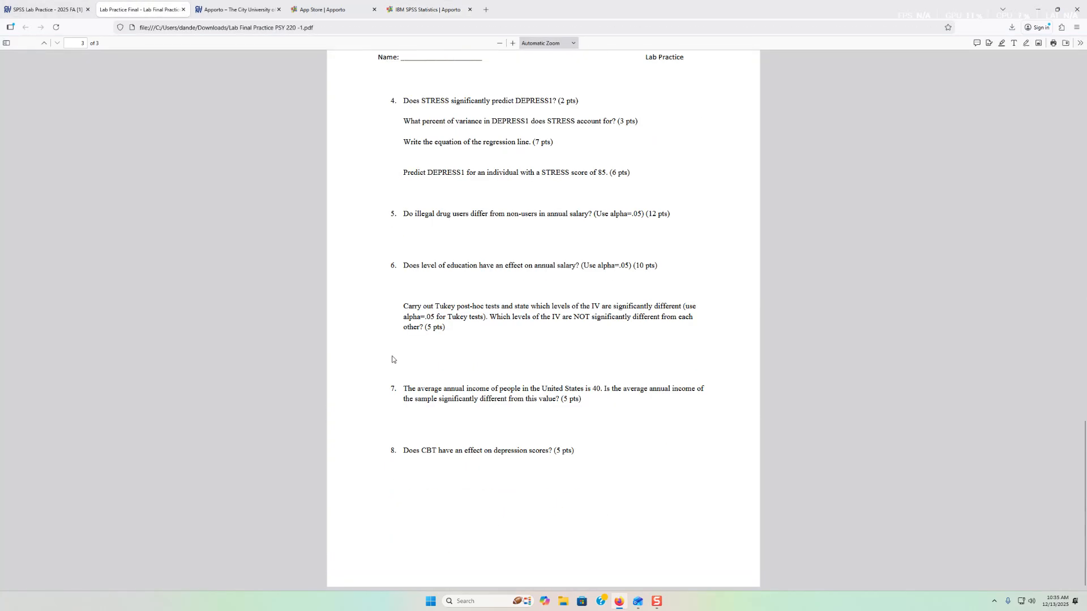